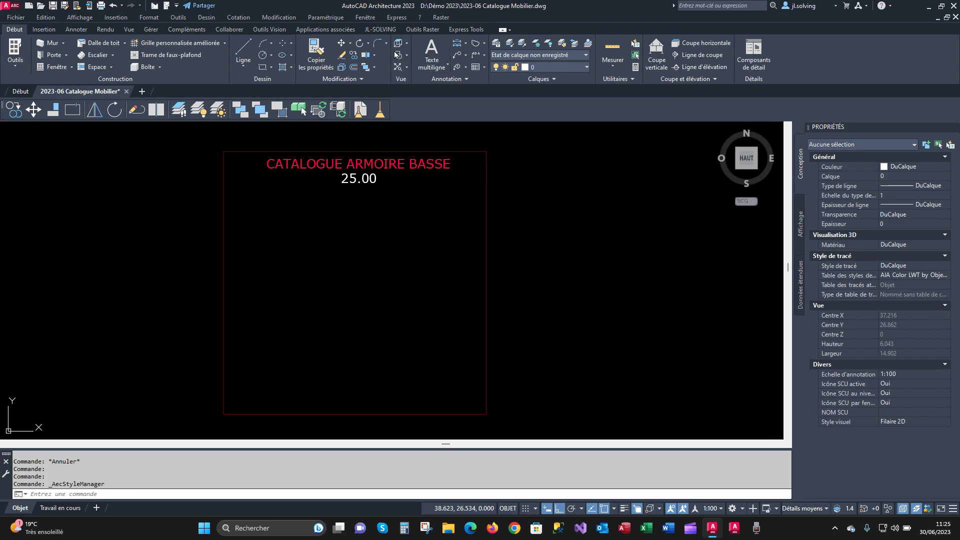
Draw a 1 by 0.42 rectangle with lines below the catalogue title, plus a diagonal from its upper-left to lower-right corner.
{"action": "left_click", "coordinate": [243, 50]}
{"action": "scroll", "coordinate": [273, 234], "scroll_direction": "up", "scroll_amount": 2}
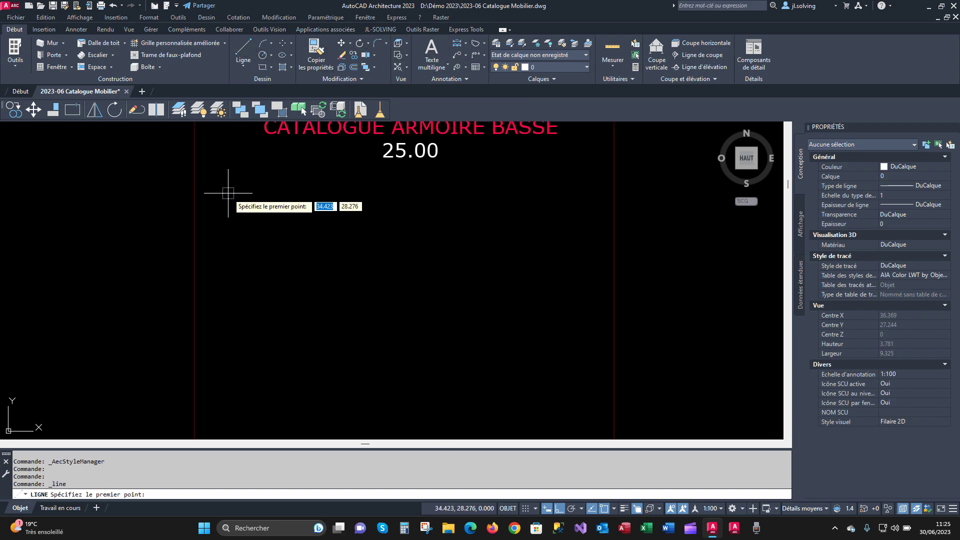
{"action": "left_click", "coordinate": [227, 188]}
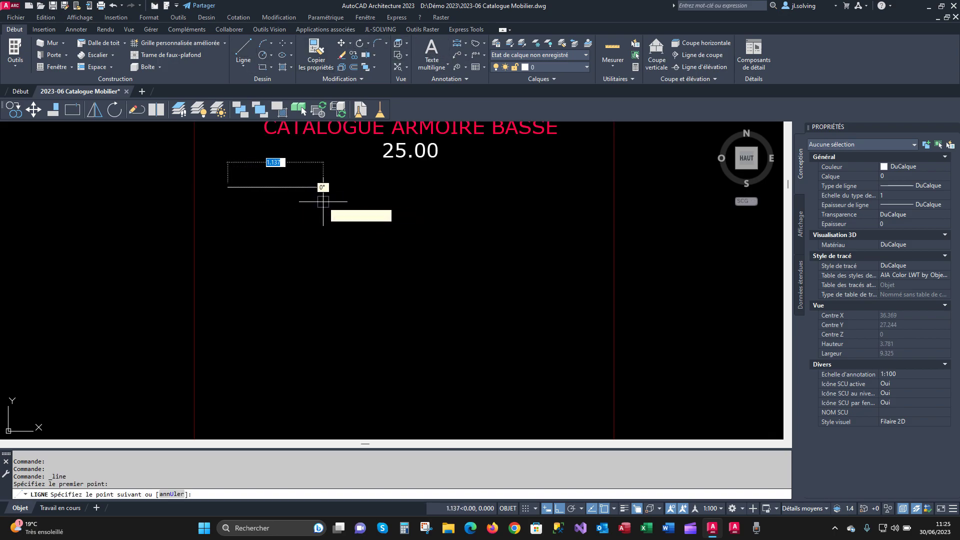
{"action": "type", "text": "1"}
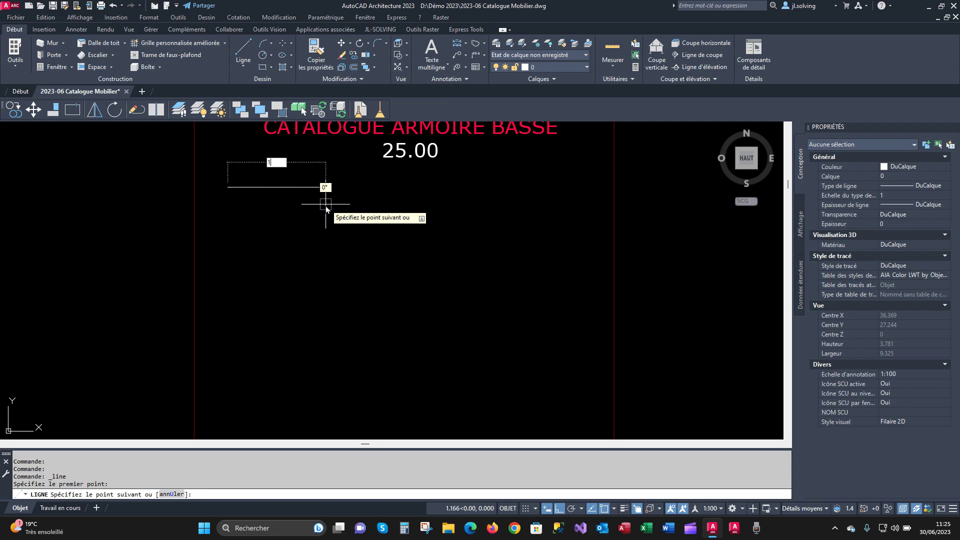
{"action": "key", "text": "Return"}
{"action": "type", "text": ".42"}
{"action": "key", "text": "Return"}
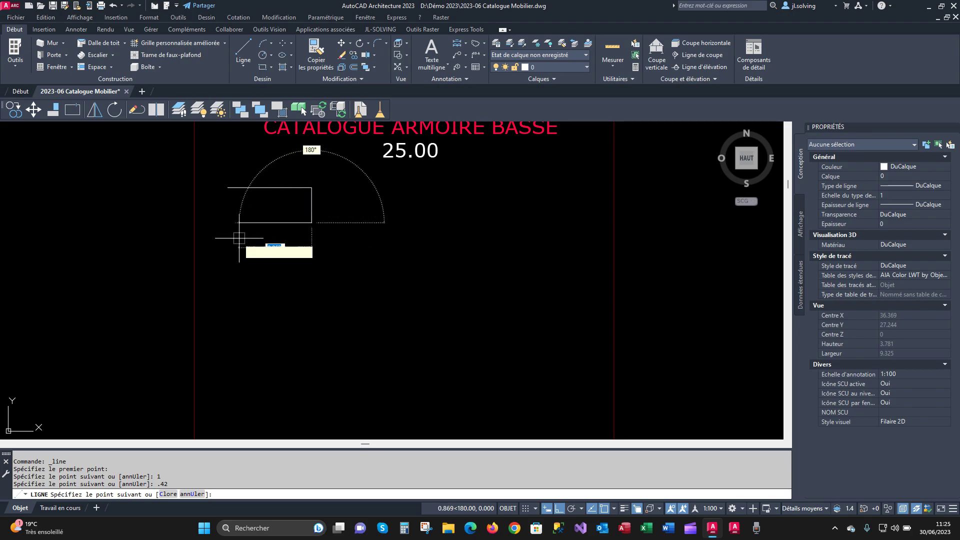
{"action": "type", "text": "1"}
{"action": "key", "text": "Return"}
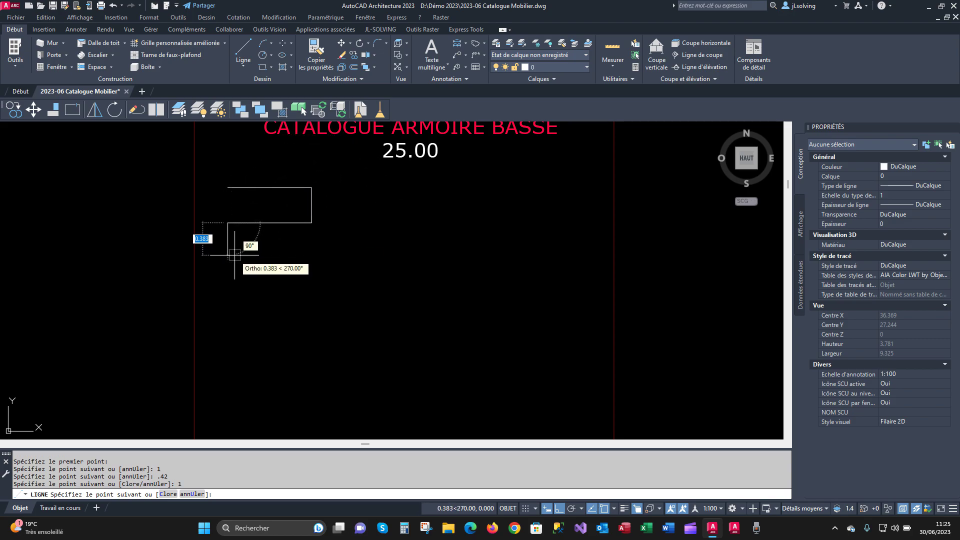
{"action": "type", "text": ".42"}
{"action": "key", "text": "Return"}
{"action": "left_click", "coordinate": [306, 221]}
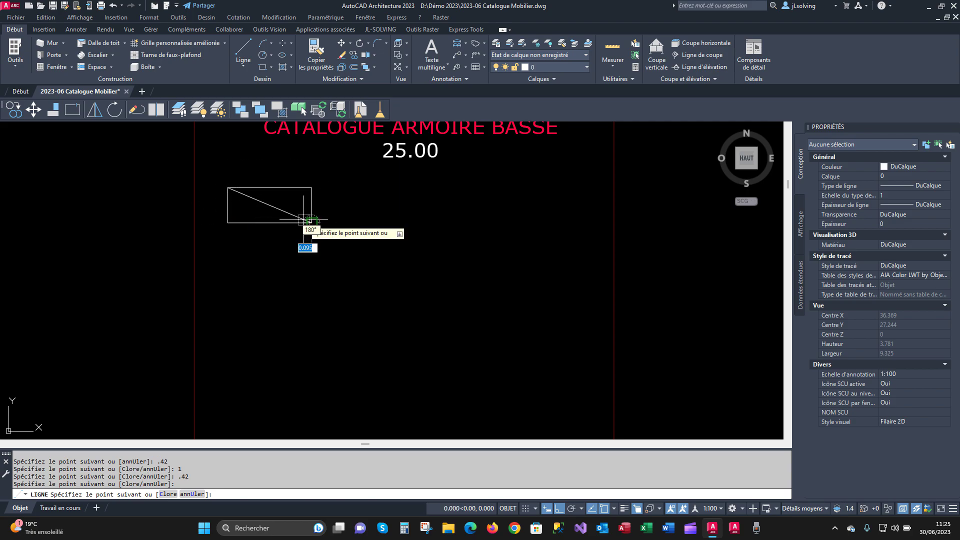
{"action": "key", "text": "Escape"}
Place the single-line text "AB - " inside the rectangle's lower-left corner.
{"action": "scroll", "coordinate": [259, 215], "scroll_direction": "up", "scroll_amount": 2}
{"action": "scroll", "coordinate": [258, 215], "scroll_direction": "up", "scroll_amount": 2}
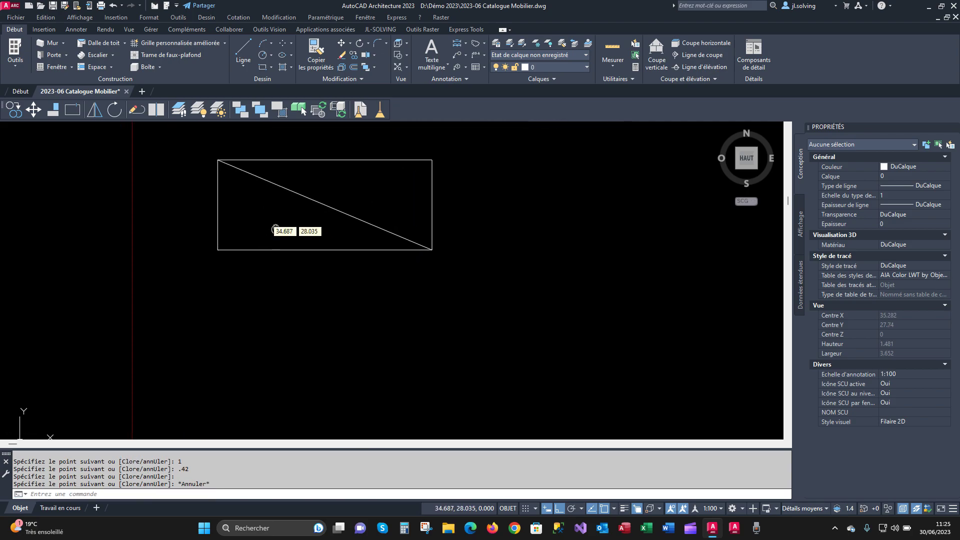
{"action": "left_click", "coordinate": [432, 67]}
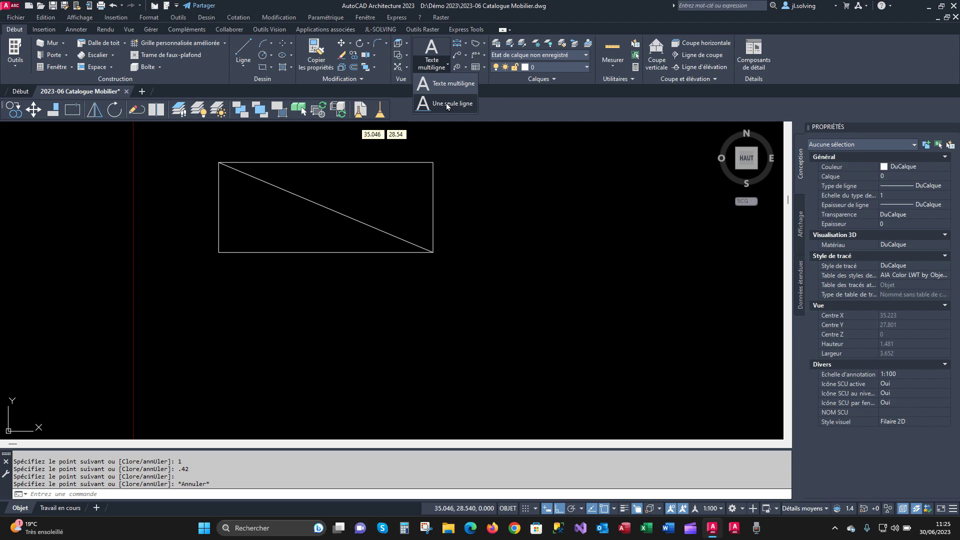
{"action": "left_click", "coordinate": [446, 103]}
{"action": "left_click", "coordinate": [228, 242]}
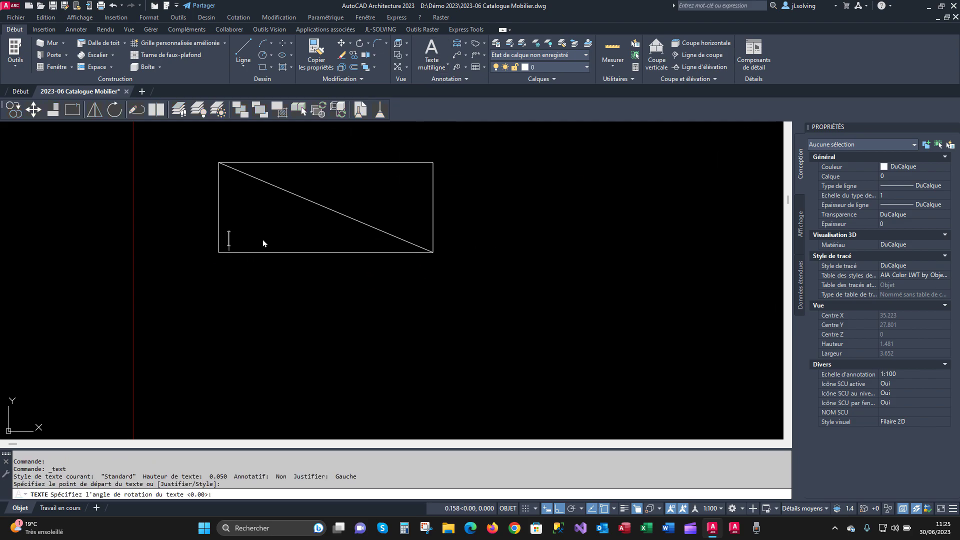
{"action": "type", "text": "B"}
{"action": "key", "text": "BackSpace"}
{"action": "type", "text": "AB -"}
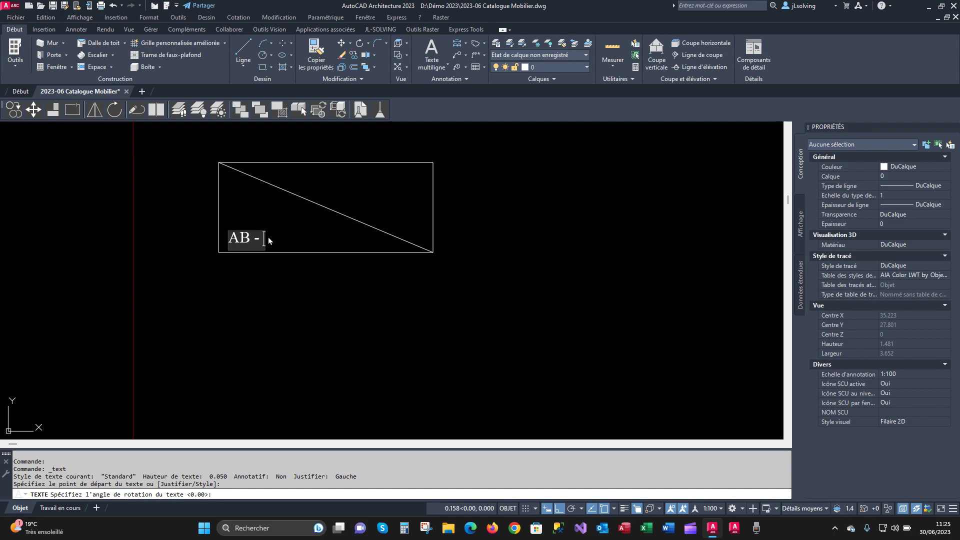
Append an object field to the text showing the rectangle's top line length (Longueur) in decimal format.
{"action": "right_click", "coordinate": [263, 240]}
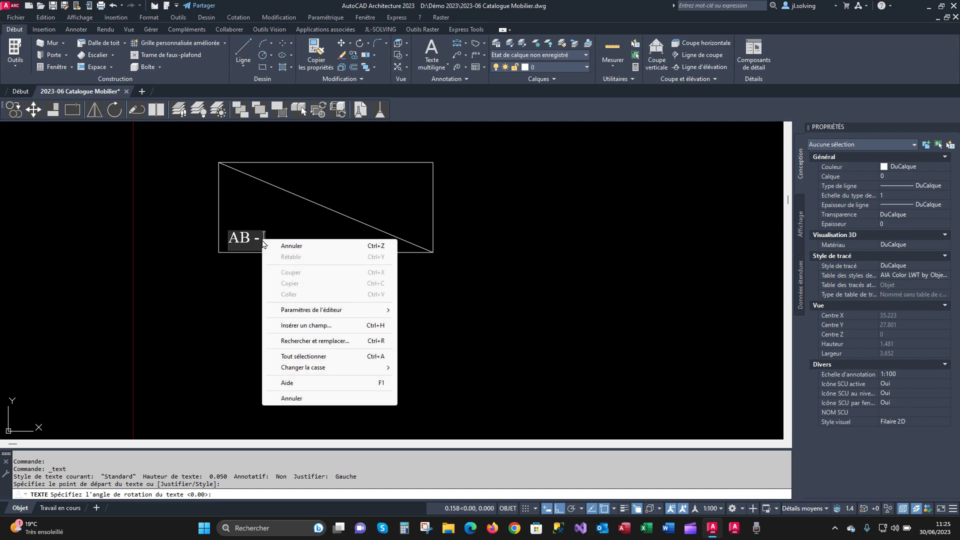
{"action": "left_click", "coordinate": [310, 326]}
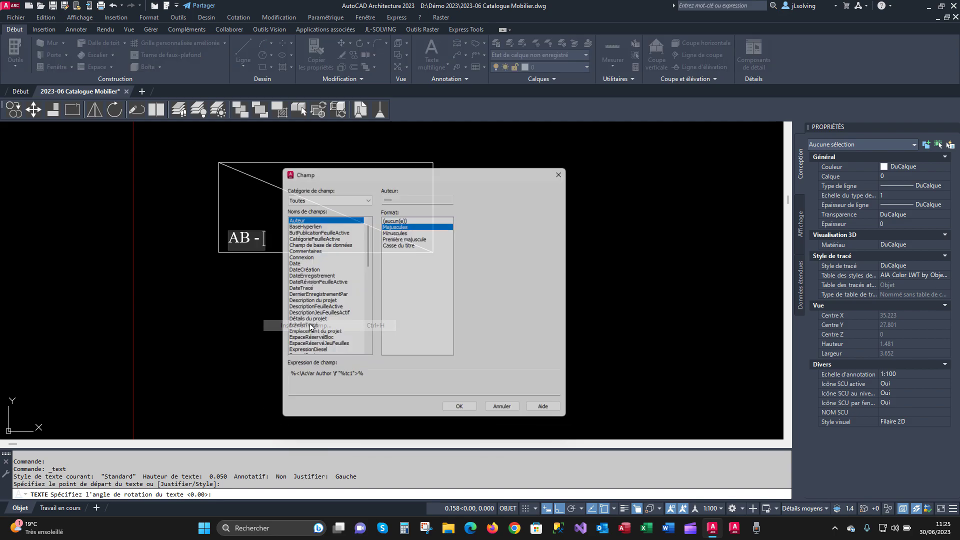
{"action": "left_click", "coordinate": [335, 201]}
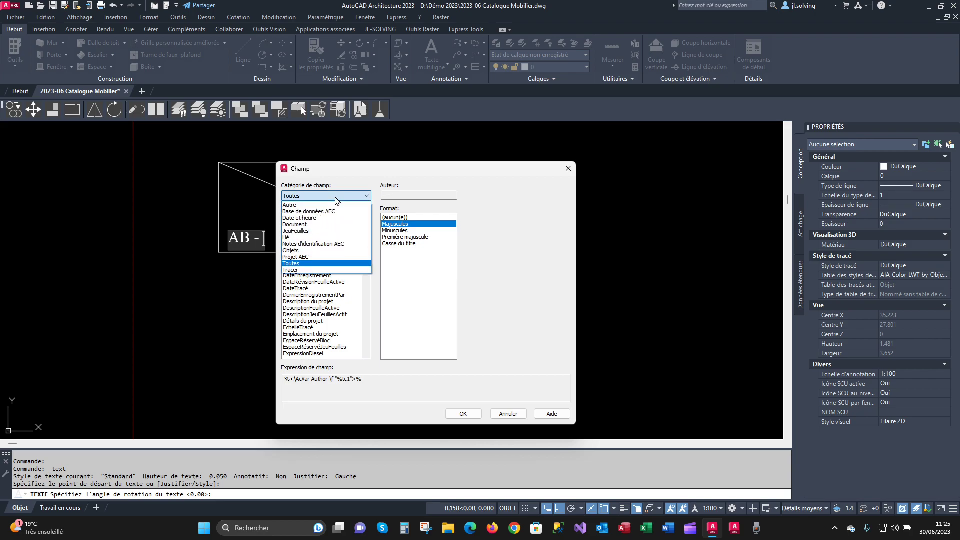
{"action": "left_click", "coordinate": [302, 250]}
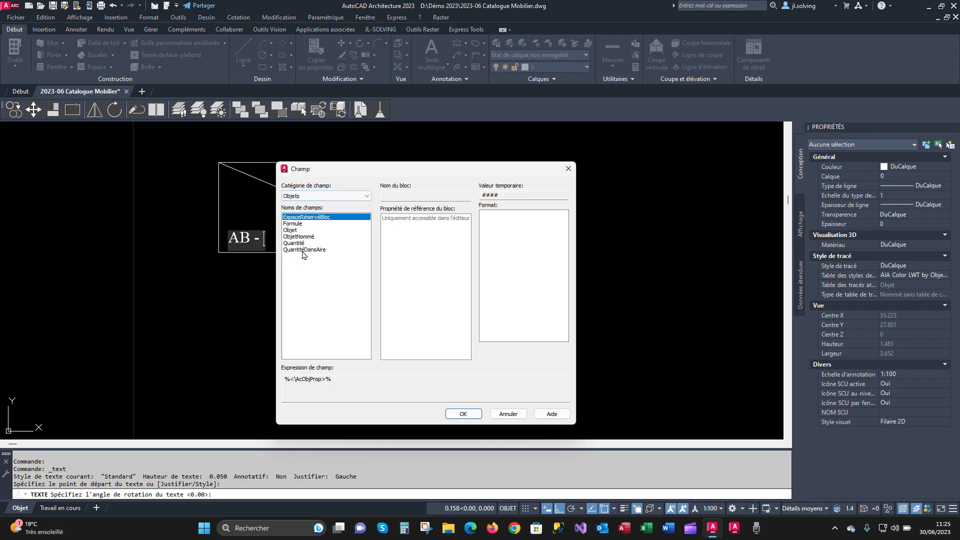
{"action": "left_click", "coordinate": [292, 231]}
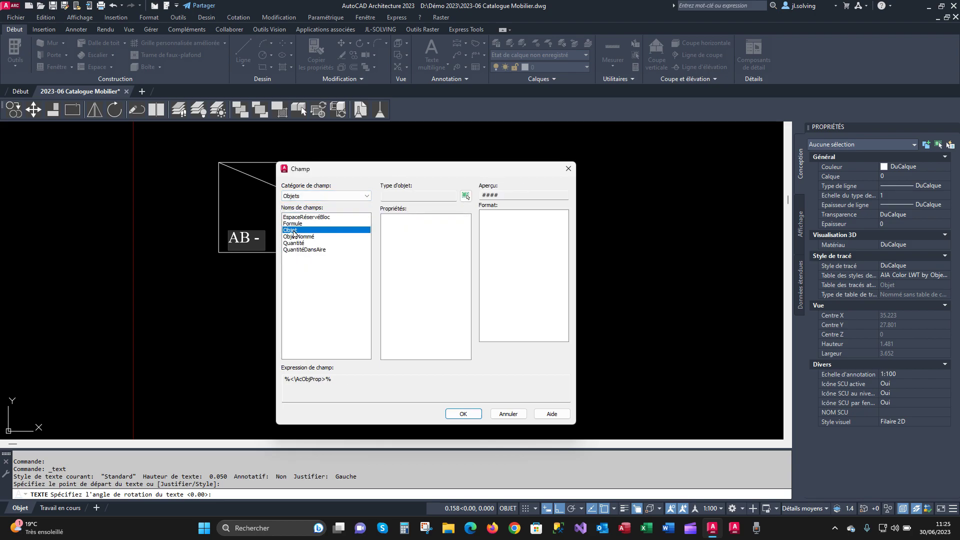
{"action": "left_click", "coordinate": [465, 197]}
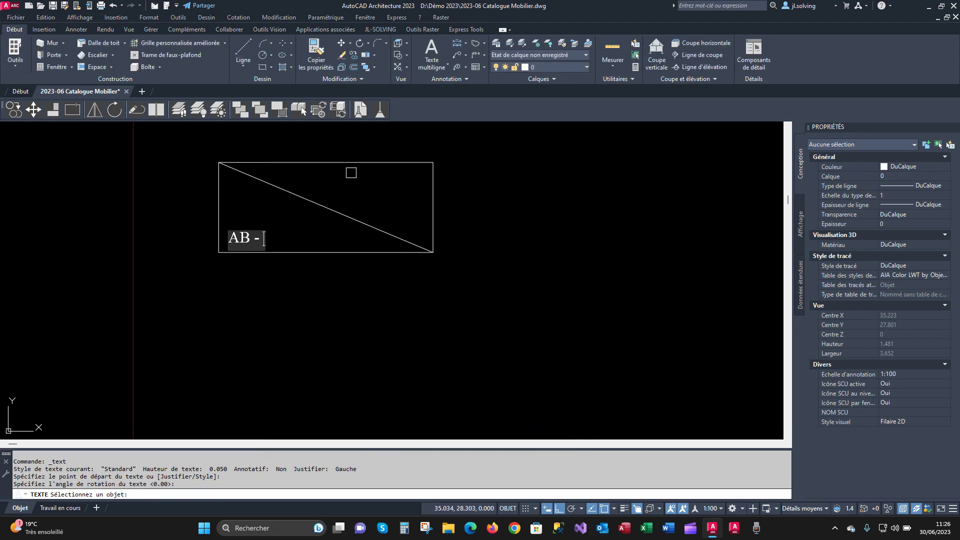
{"action": "left_click", "coordinate": [338, 162]}
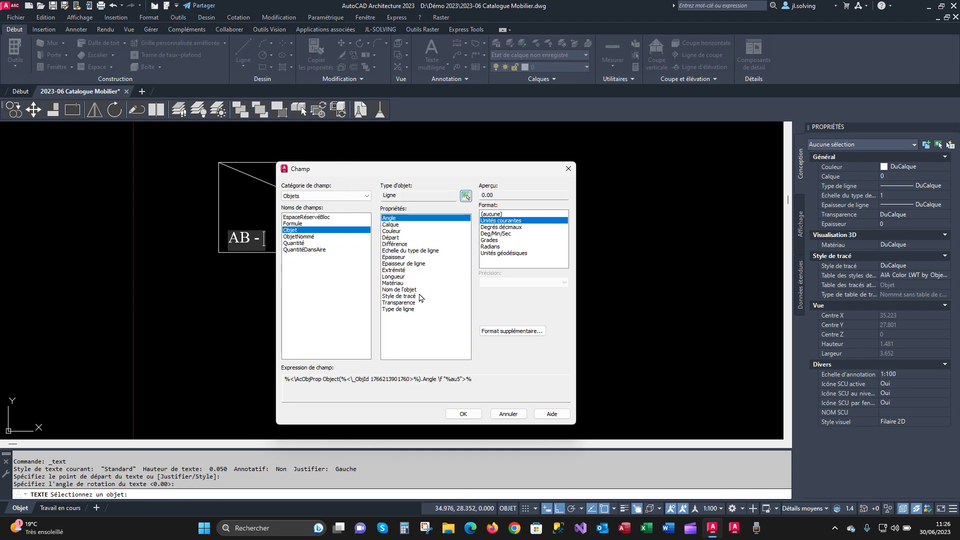
{"action": "left_click", "coordinate": [398, 276]}
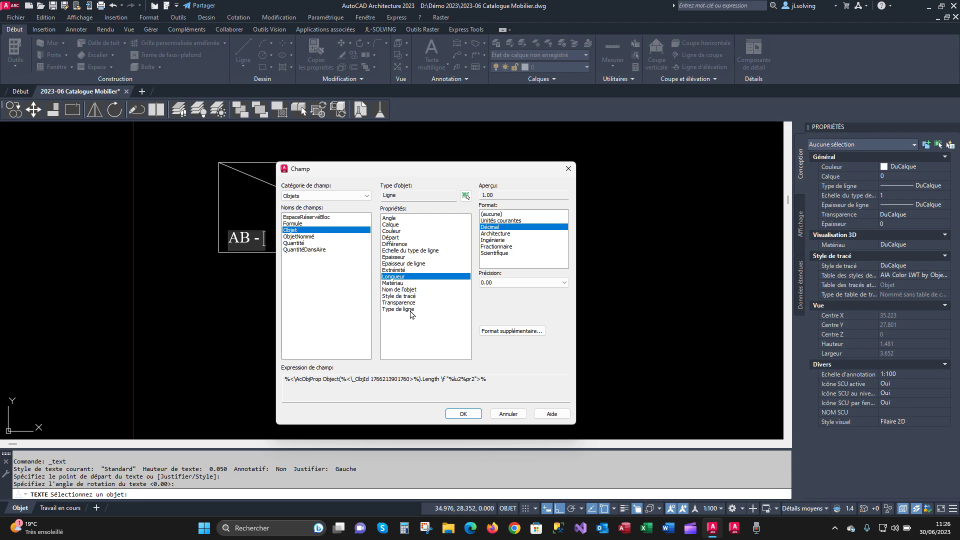
{"action": "left_click", "coordinate": [464, 415]}
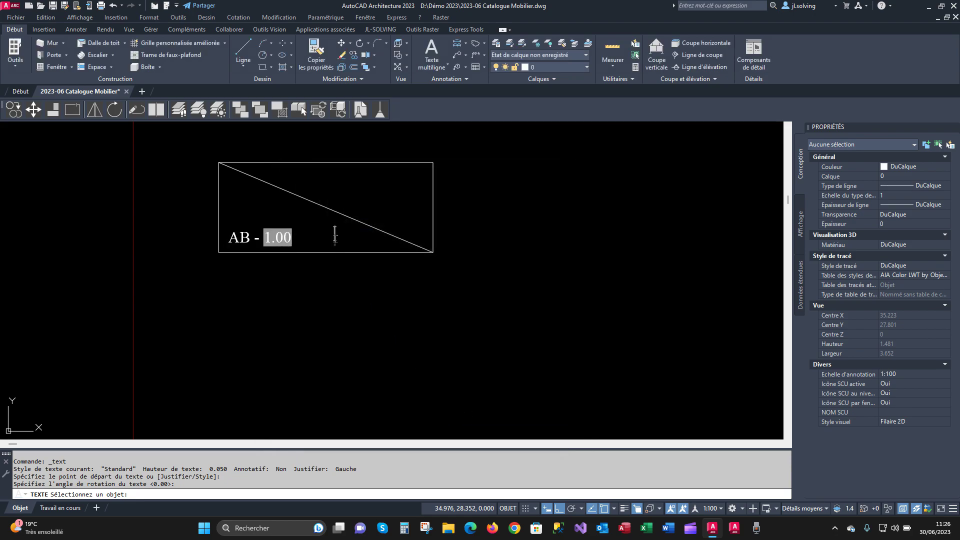
Define the rectangle, diagonal and text as a block named MOB-AB 1000, with its base point at the upper-left corner.
{"action": "left_click", "coordinate": [506, 311]}
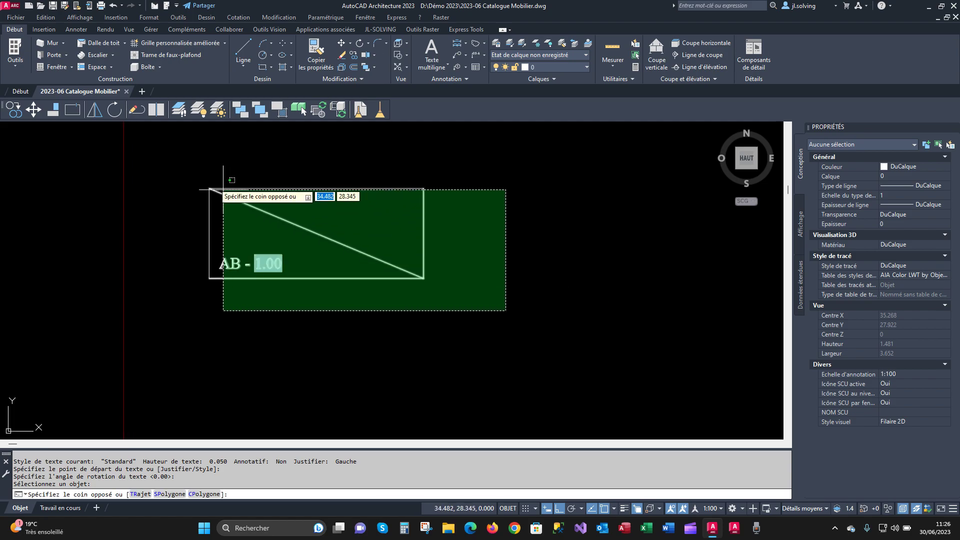
{"action": "left_click", "coordinate": [166, 150]}
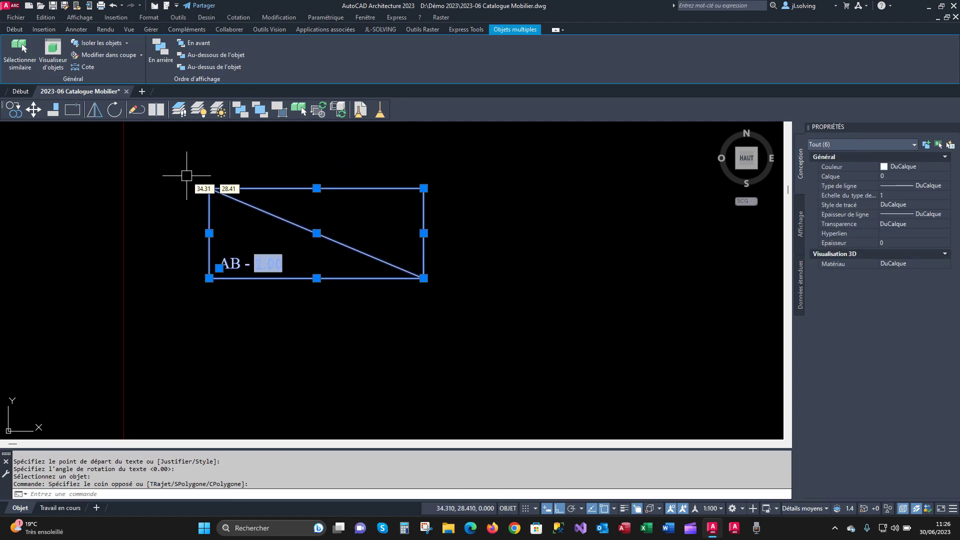
{"action": "type", "text": "BLOC"}
{"action": "key", "text": "Return"}
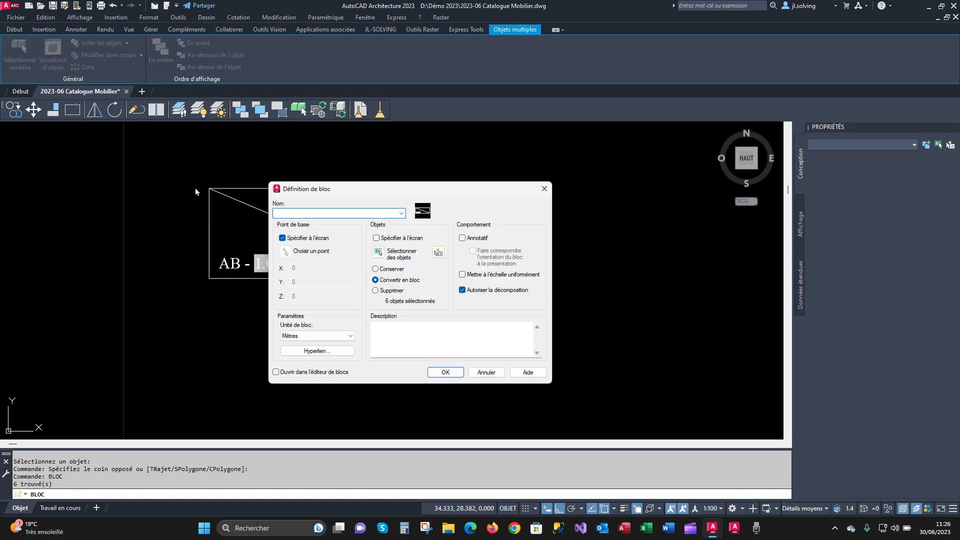
{"action": "type", "text": "MOB-AB 1000"}
{"action": "left_click", "coordinate": [445, 372]}
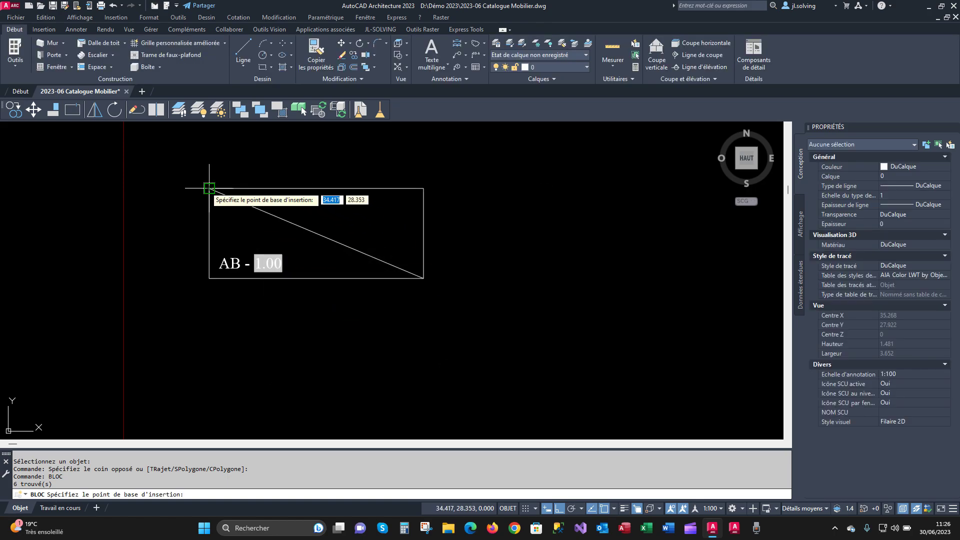
Assign the MOB-AB 1000 block reference to the orange-coloured layer.
{"action": "left_click", "coordinate": [387, 270]}
{"action": "left_click", "coordinate": [334, 228]}
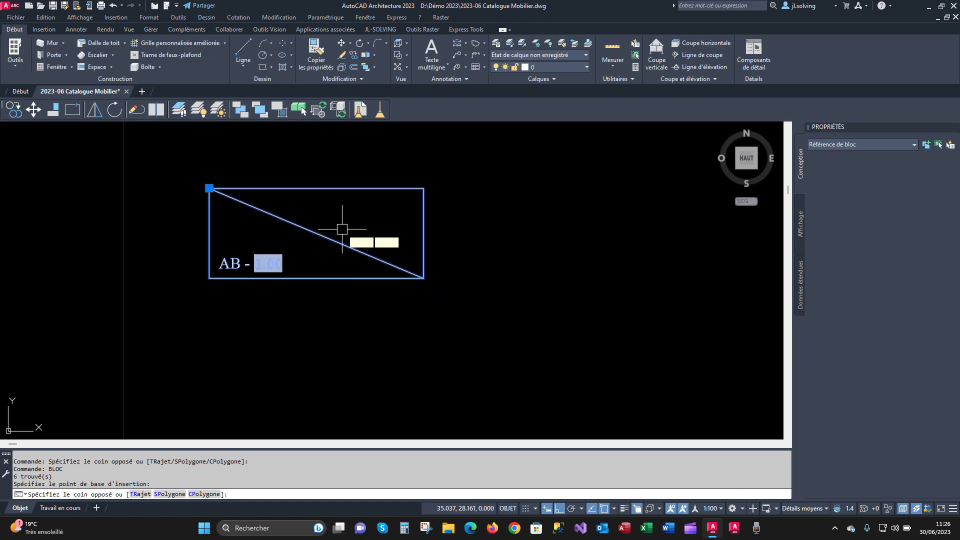
{"action": "left_click", "coordinate": [902, 174]}
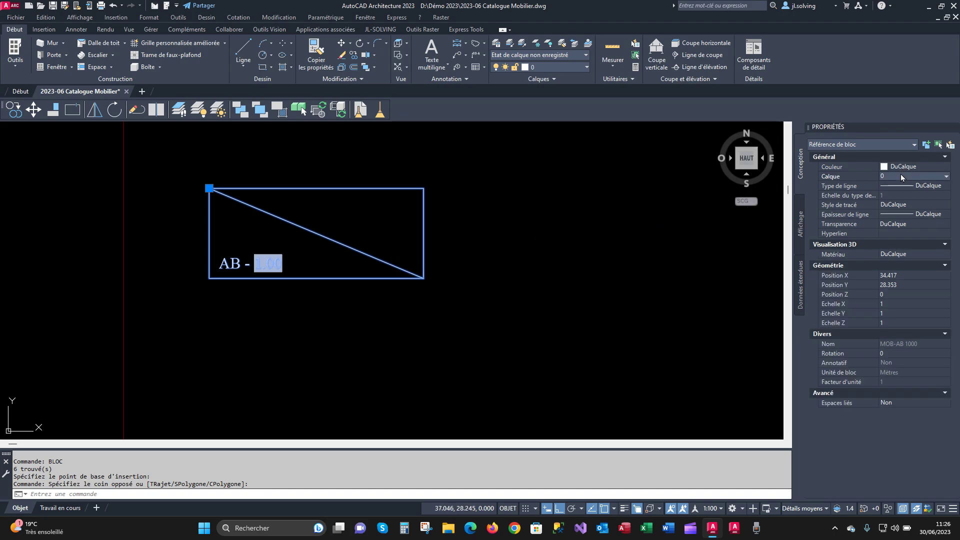
{"action": "left_click", "coordinate": [901, 175]}
{"action": "left_click", "coordinate": [906, 203]}
{"action": "key", "text": "Escape"}
Create a new multi-view block definition named MOB-AB 1000 through the MVBLOCK definitions option.
{"action": "mouse_move", "coordinate": [516, 252]}
{"action": "middle_mouse_down"}
{"action": "mouse_move", "coordinate": [349, 258]}
{"action": "mouse_move", "coordinate": [365, 243]}
{"action": "mouse_move", "coordinate": [358, 234]}
{"action": "middle_mouse_up"}
{"action": "scroll", "coordinate": [430, 256], "scroll_direction": "down", "scroll_amount": 1}
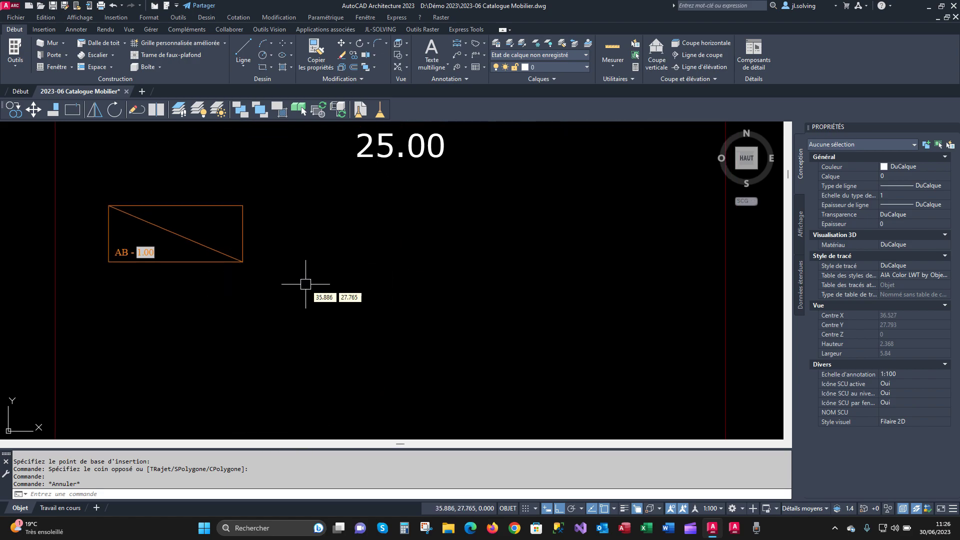
{"action": "type", "text": "MV"}
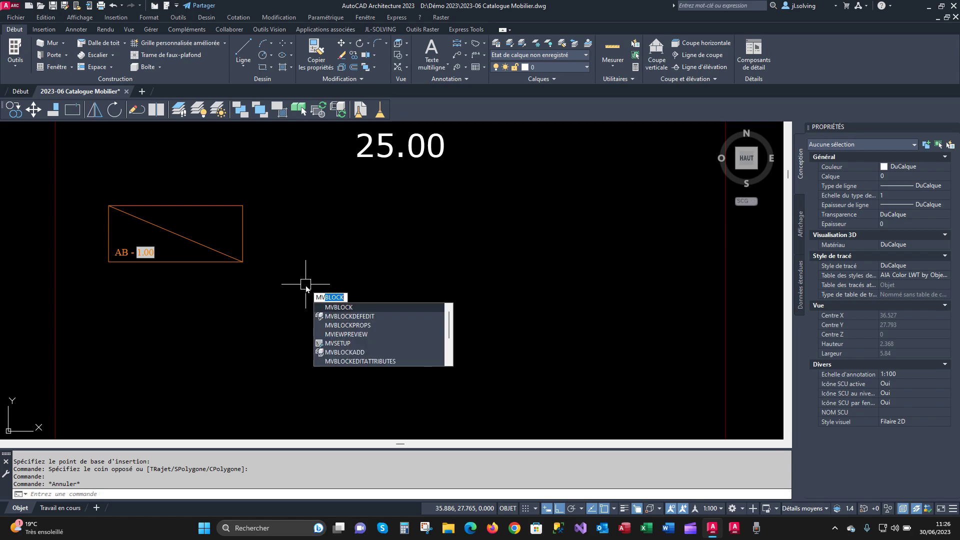
{"action": "type", "text": "BLO"}
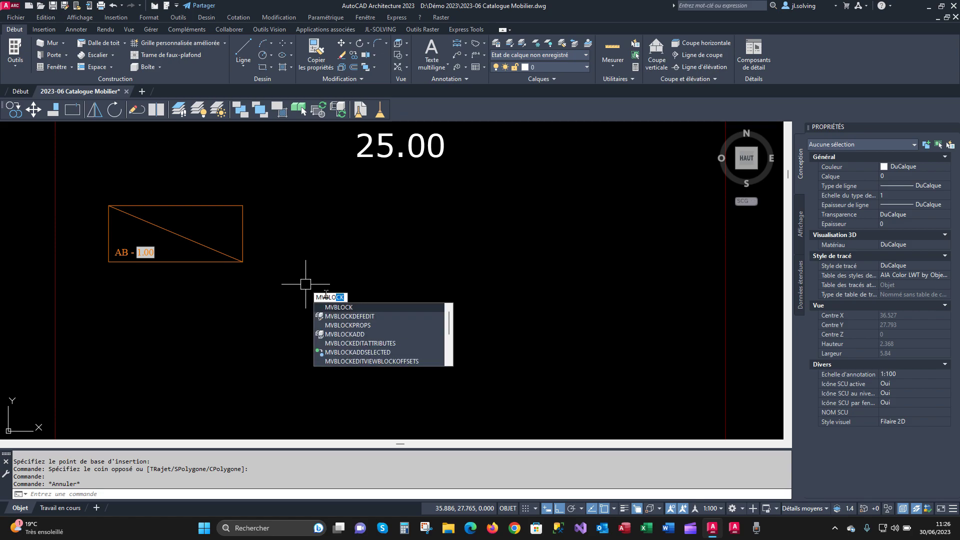
{"action": "left_click", "coordinate": [345, 308]}
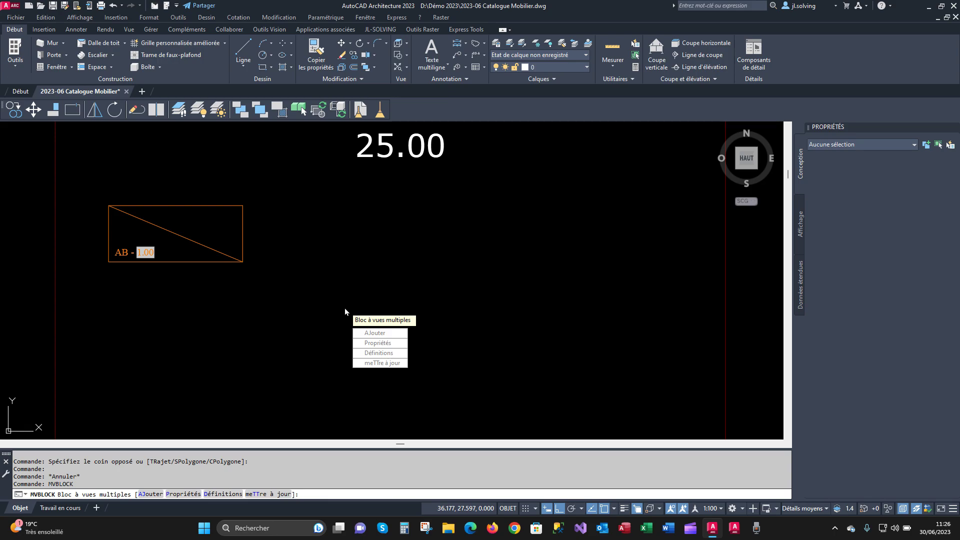
{"action": "left_click", "coordinate": [381, 354]}
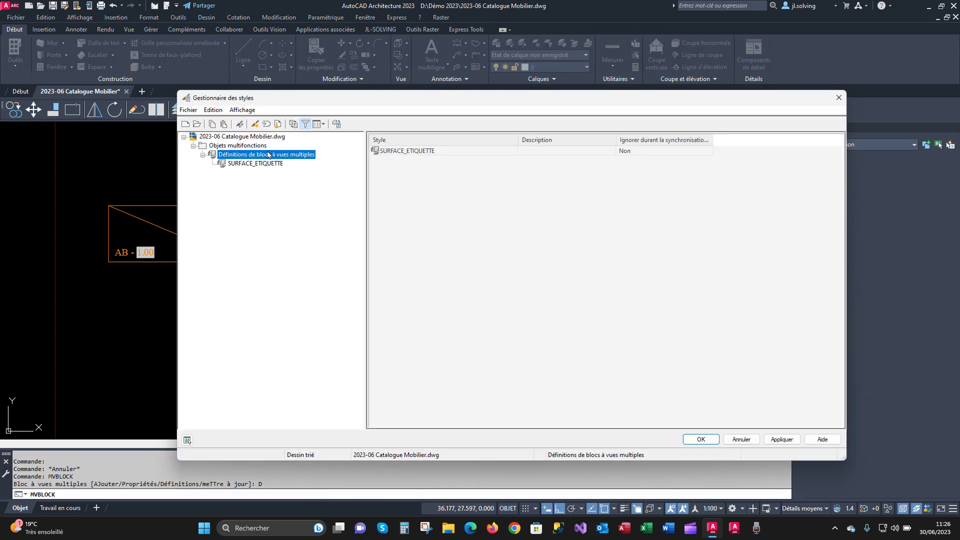
{"action": "left_click", "coordinate": [256, 124]}
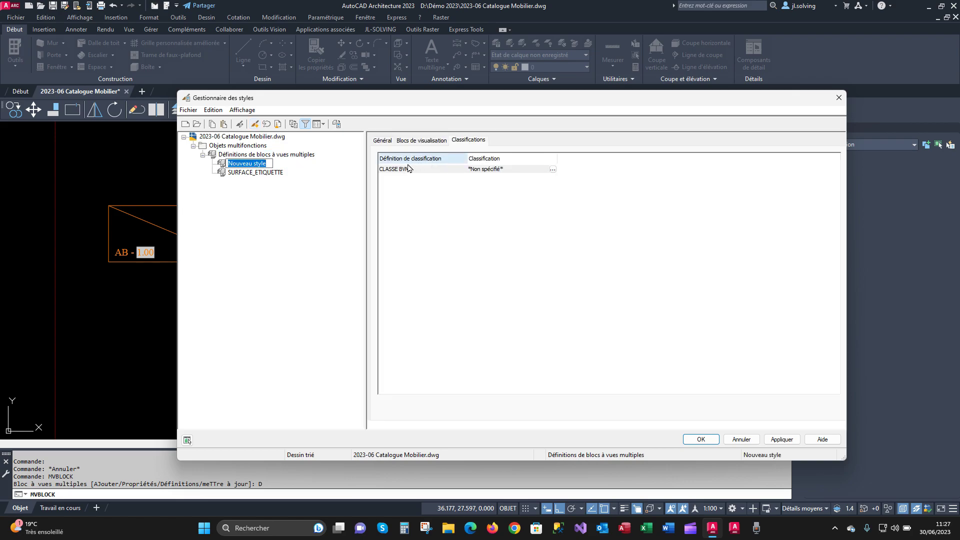
{"action": "left_click", "coordinate": [384, 140]}
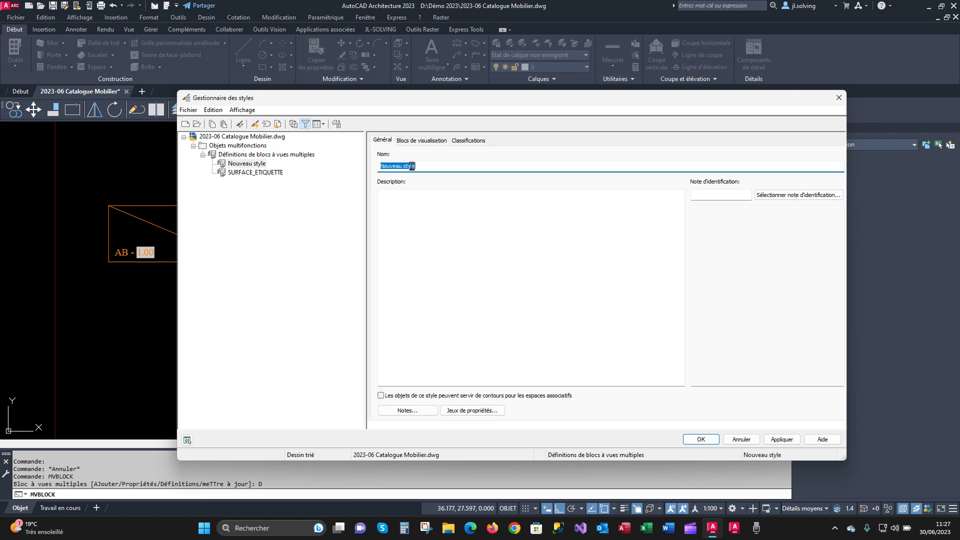
{"action": "type", "text": "MOB-AB 1000"}
Add block MOB-AB 1000 as the view block for the Général display representation of the new definition.
{"action": "left_click", "coordinate": [424, 141]}
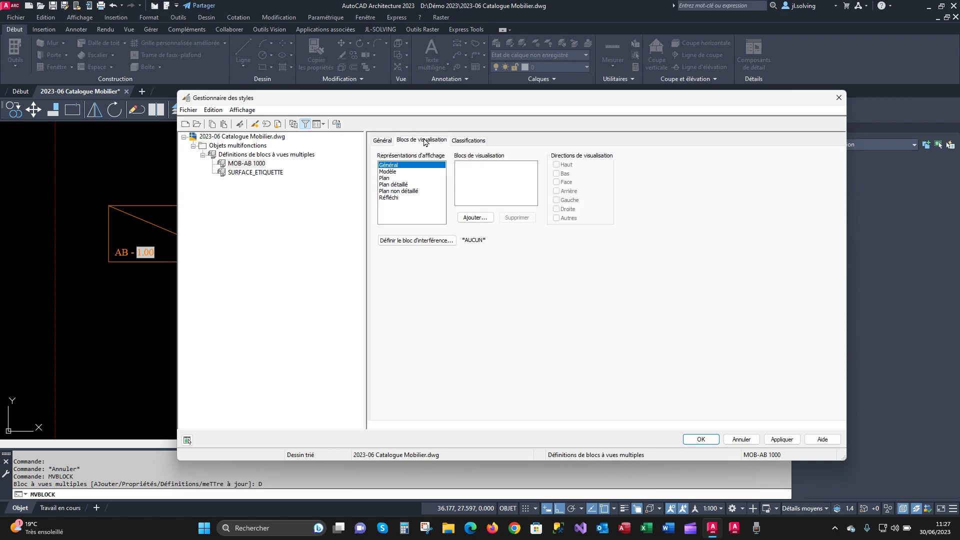
{"action": "left_click", "coordinate": [475, 218]}
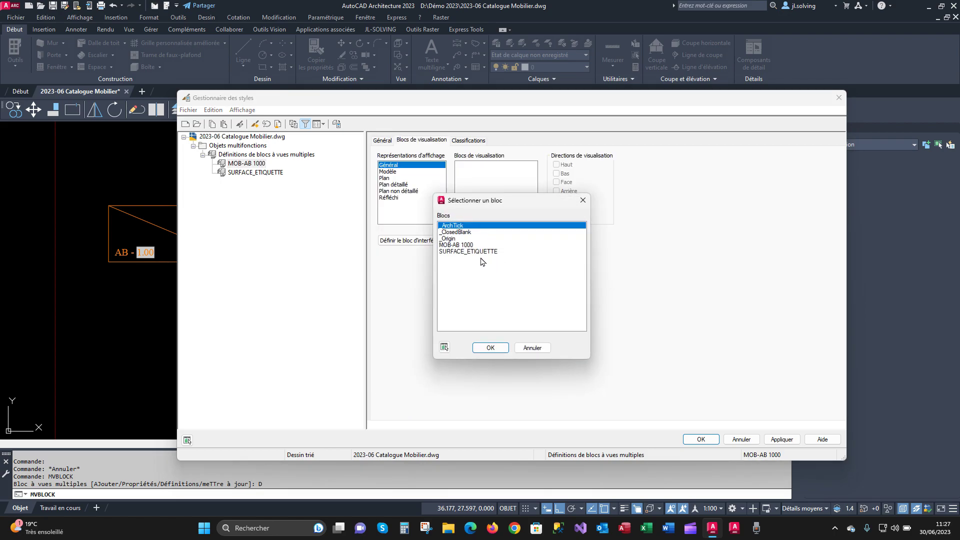
{"action": "double_click", "coordinate": [463, 245]}
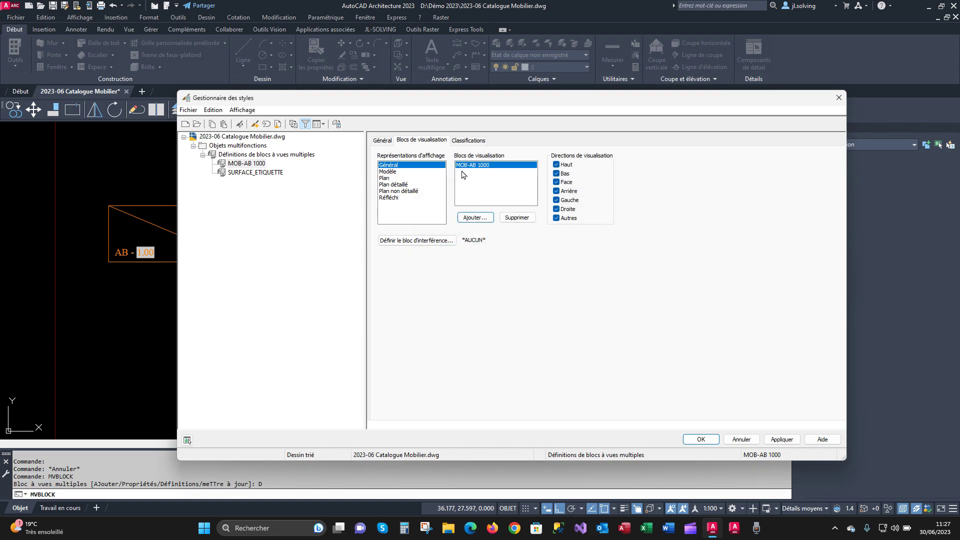
Classify the MOB-AB 1000 multi-view block definition as MOBILIER under CLASSE BVM, validate the style settings and end the MVBLOCK command.
{"action": "left_click", "coordinate": [468, 141]}
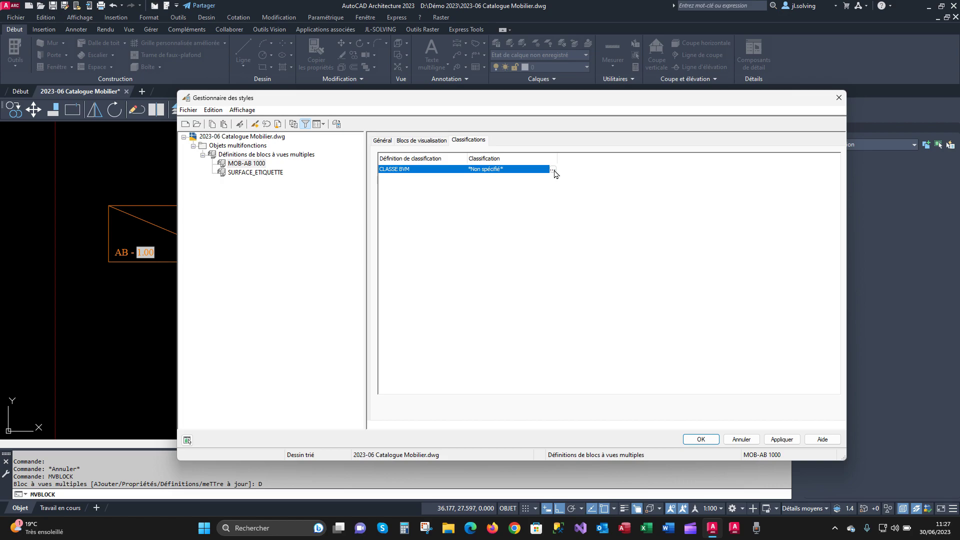
{"action": "left_click", "coordinate": [553, 170]}
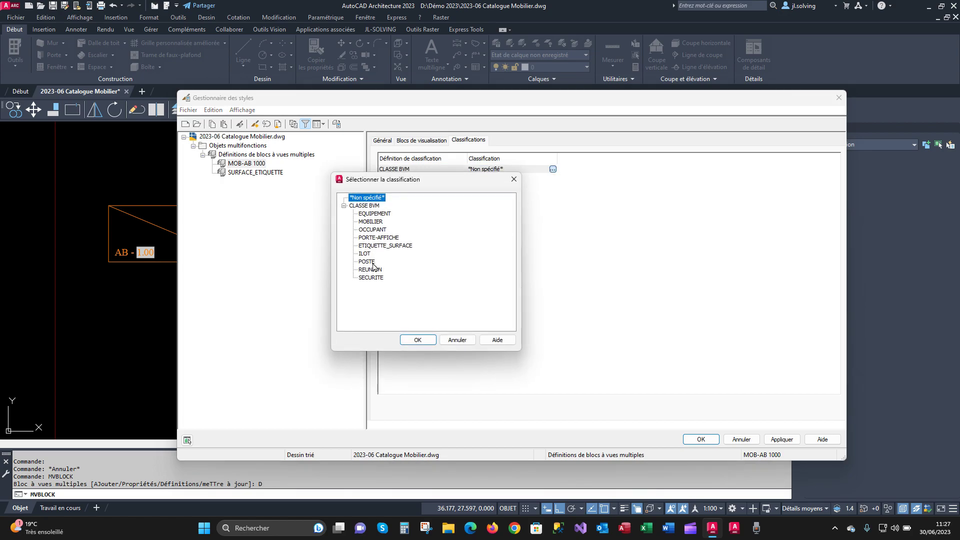
{"action": "left_click", "coordinate": [376, 223]}
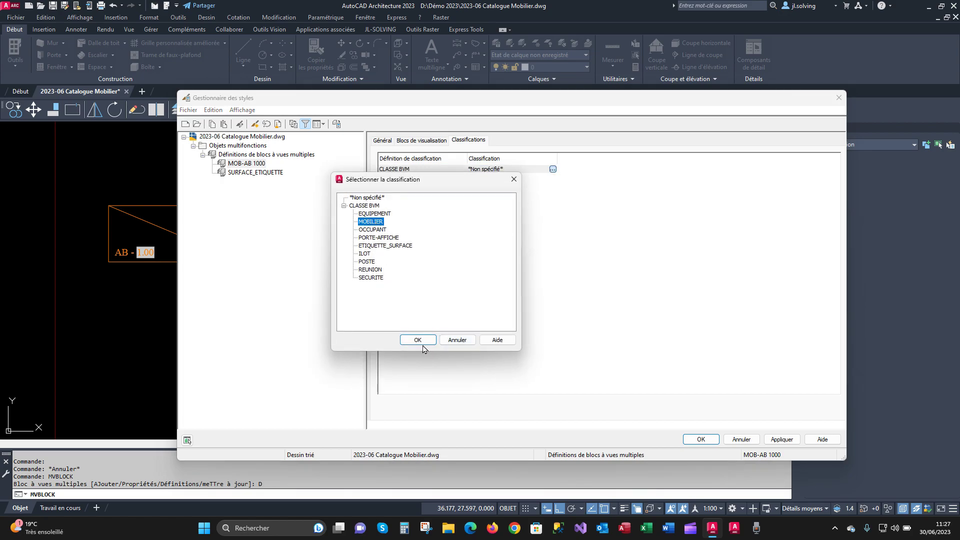
{"action": "left_click", "coordinate": [418, 340]}
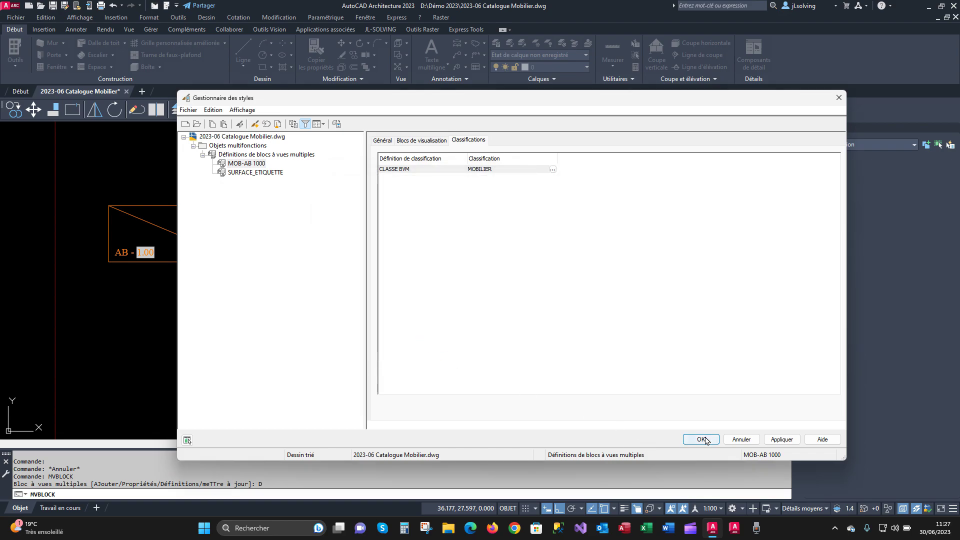
{"action": "left_click", "coordinate": [688, 440]}
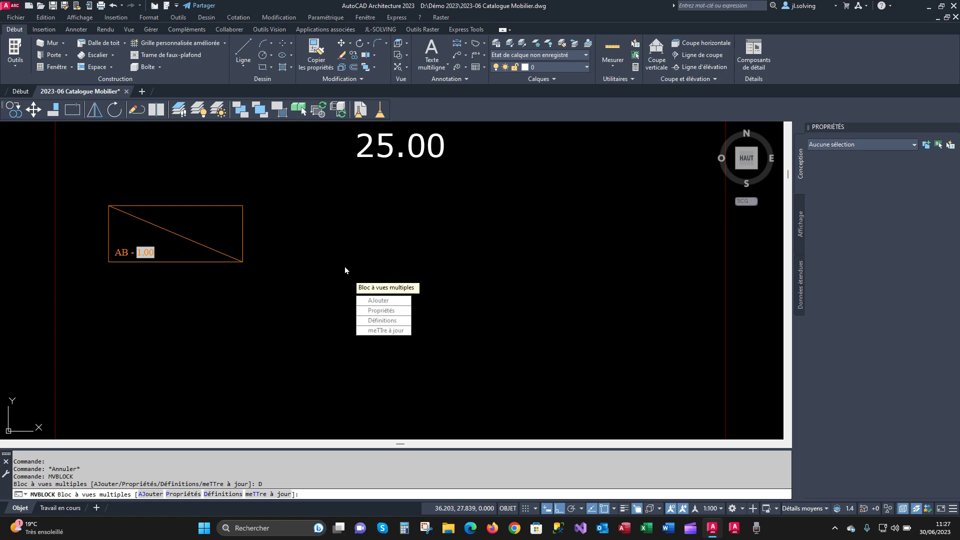
{"action": "key", "text": "Escape"}
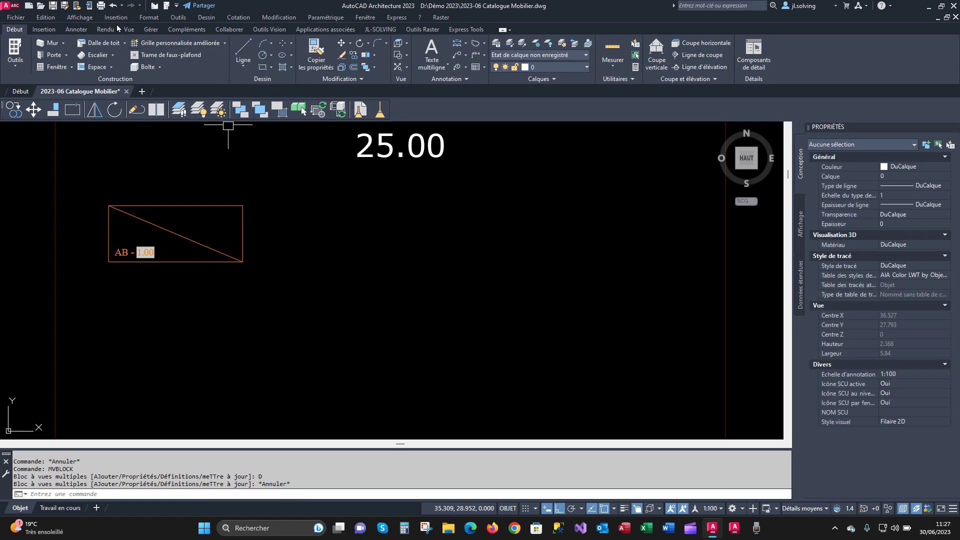
Insert one MOB-AB 1000 multi-view block to the right of the cabinet block, aligned with its upper edge.
{"action": "left_click", "coordinate": [51, 30]}
{"action": "left_click", "coordinate": [212, 54]}
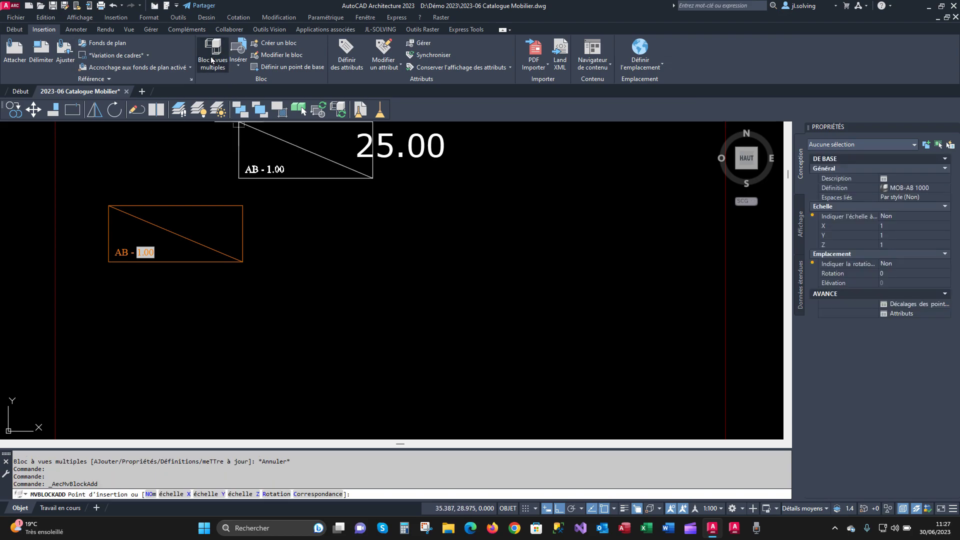
{"action": "left_click", "coordinate": [285, 206]}
{"action": "key", "text": "Escape"}
{"action": "key", "text": "Escape"}
Assign the inserted multi-view block to the MOBILIER layer and deselect it.
{"action": "left_click", "coordinate": [500, 242]}
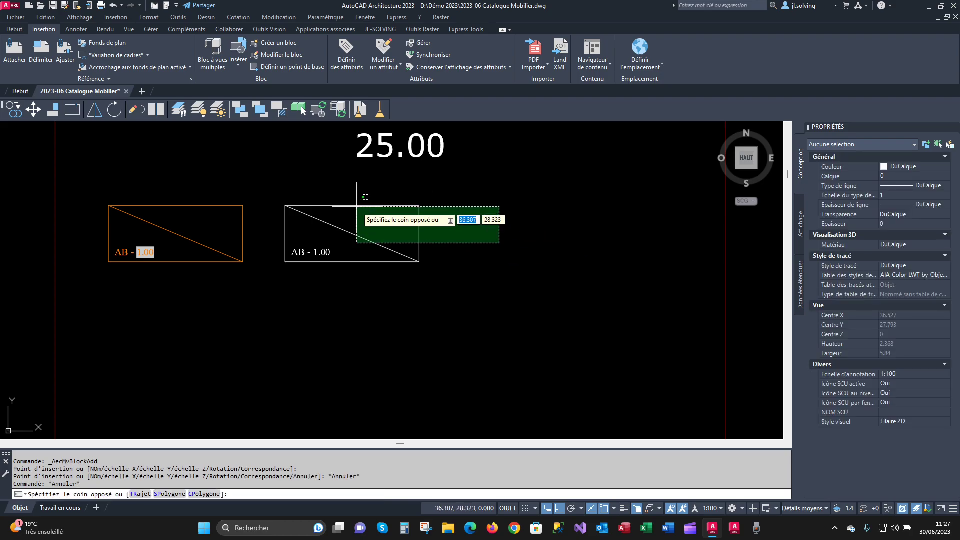
{"action": "left_click", "coordinate": [365, 210]}
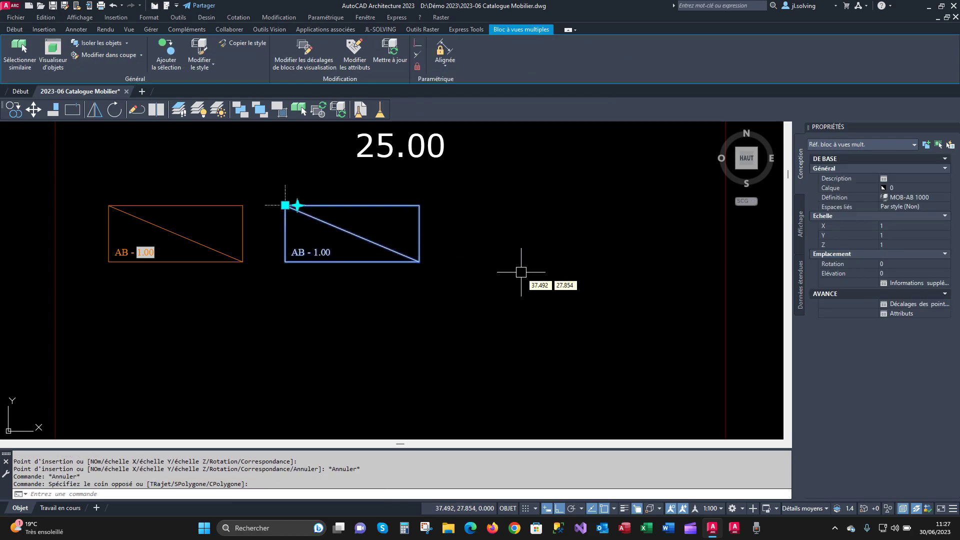
{"action": "left_click", "coordinate": [914, 186]}
{"action": "left_click", "coordinate": [906, 189]}
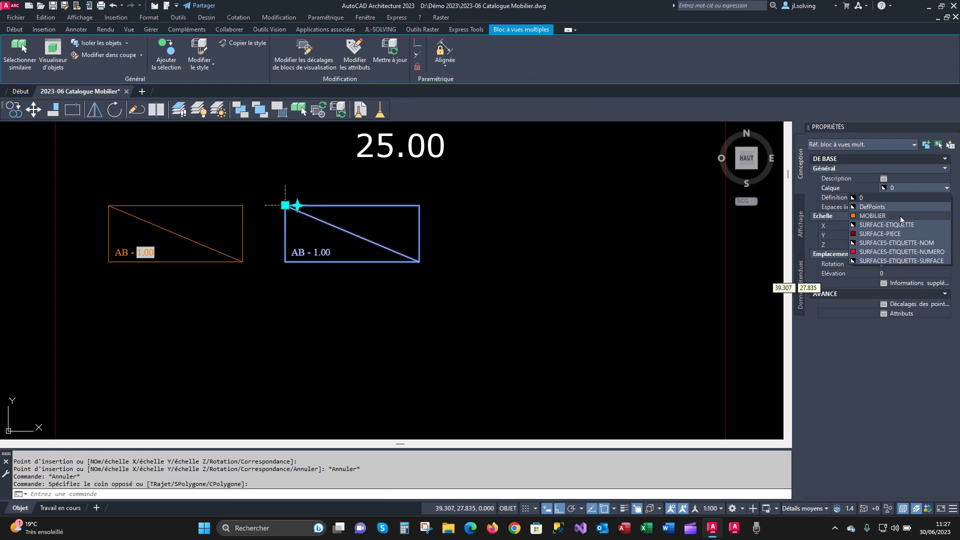
{"action": "left_click", "coordinate": [873, 216]}
{"action": "key", "text": "Escape"}
Copy the cabinet block and the multi-view block together straight down to form a second row beneath the originals.
{"action": "middle_click_drag", "start_coordinate": [451, 302], "coordinate": [478, 275]}
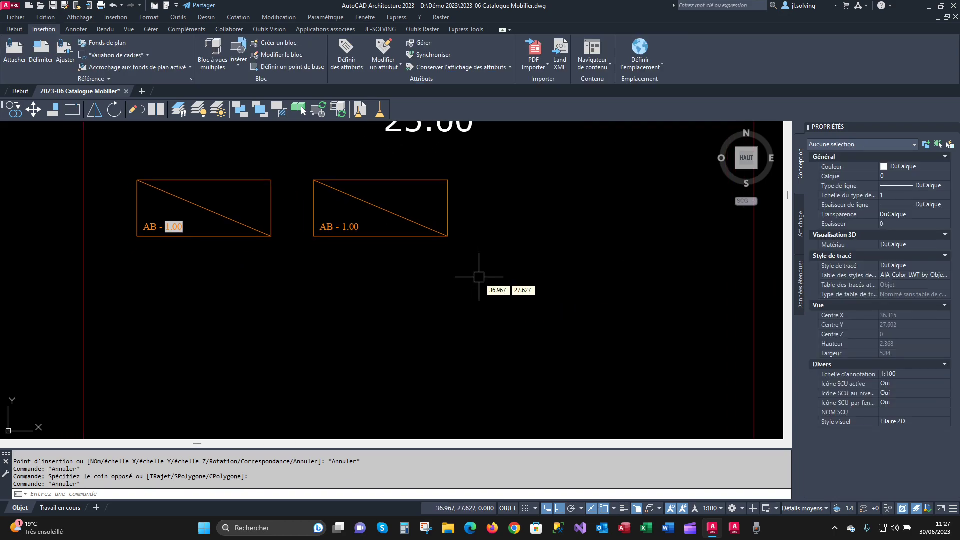
{"action": "scroll", "coordinate": [479, 275], "scroll_direction": "down", "scroll_amount": 2}
{"action": "left_click", "coordinate": [504, 285]}
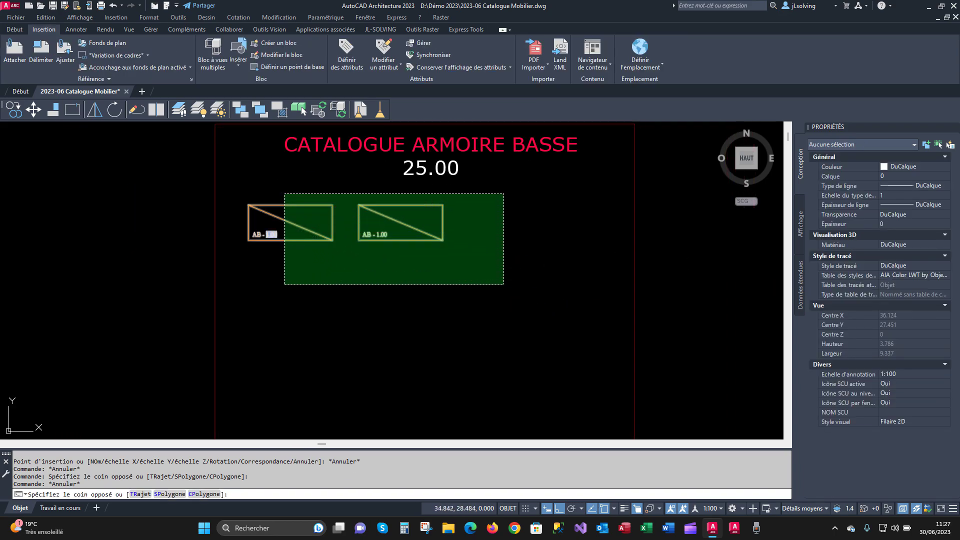
{"action": "left_click", "coordinate": [245, 197]}
{"action": "left_click", "coordinate": [249, 205]}
{"action": "key", "text": "space"}
{"action": "type", "text": "C"}
{"action": "key", "text": "Return"}
{"action": "left_click", "coordinate": [250, 267]}
{"action": "key", "text": "Escape"}
{"action": "key", "text": "Escape"}
{"action": "key", "text": "Escape"}
Copy the block definition of the lower cabinet block and assign it the new name MOB-AB 1200.
{"action": "left_click", "coordinate": [344, 340]}
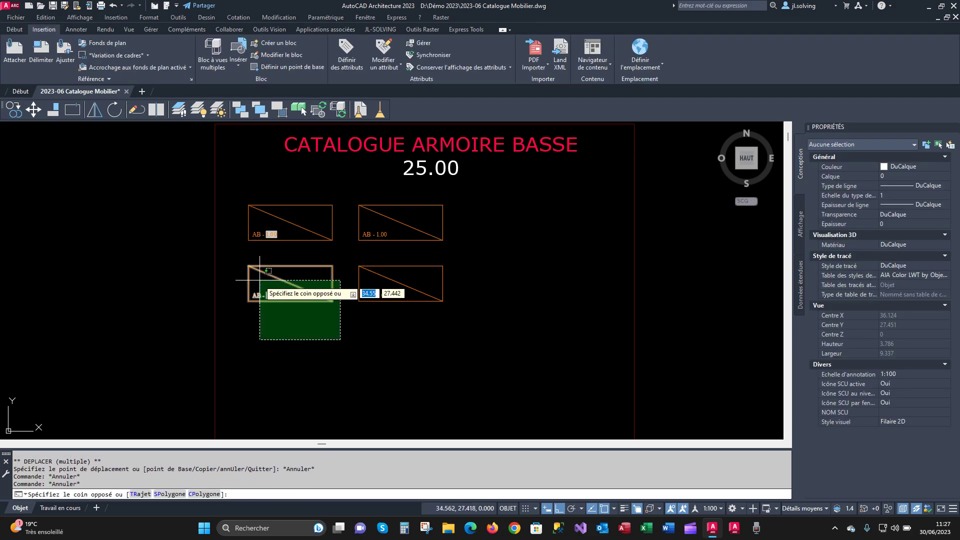
{"action": "left_click", "coordinate": [258, 276]}
{"action": "right_click", "coordinate": [259, 278]}
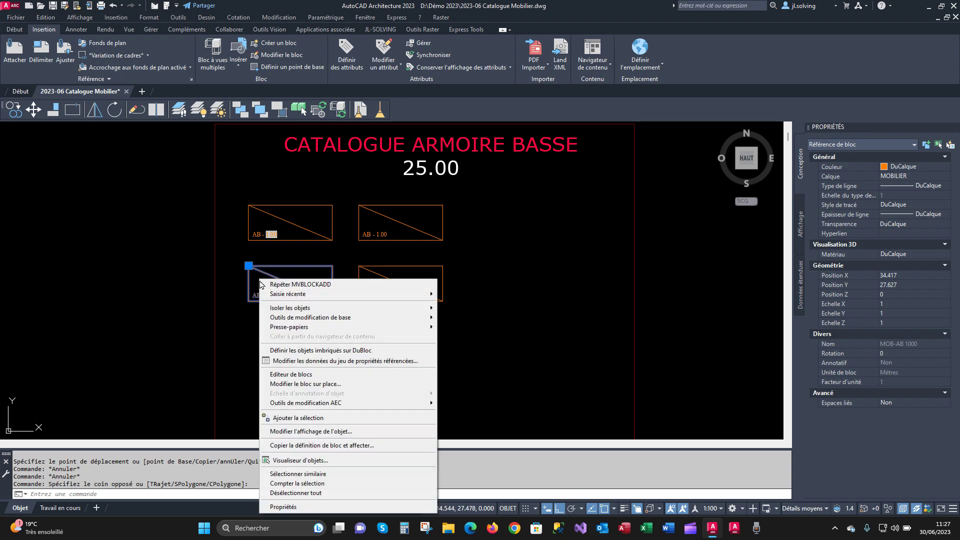
{"action": "left_click", "coordinate": [335, 445]}
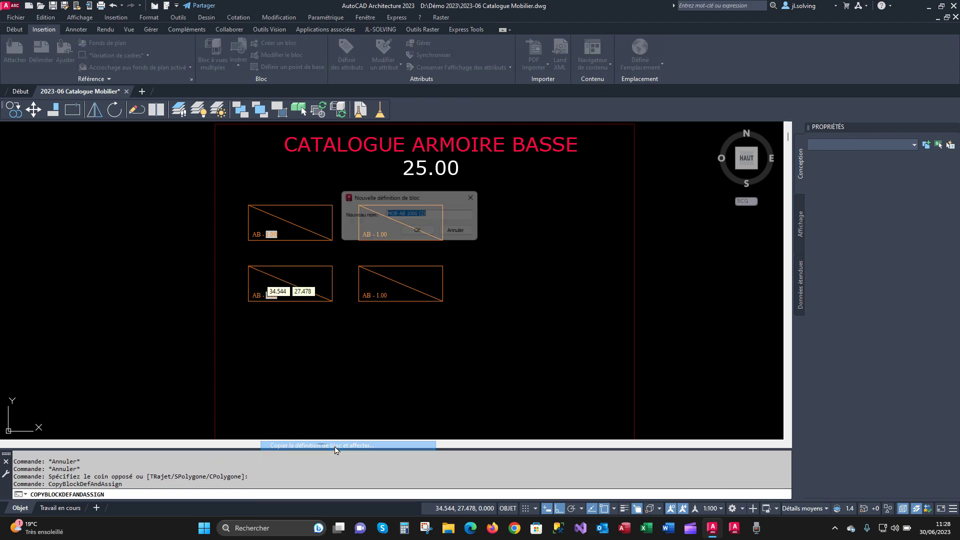
{"action": "left_click", "coordinate": [416, 216]}
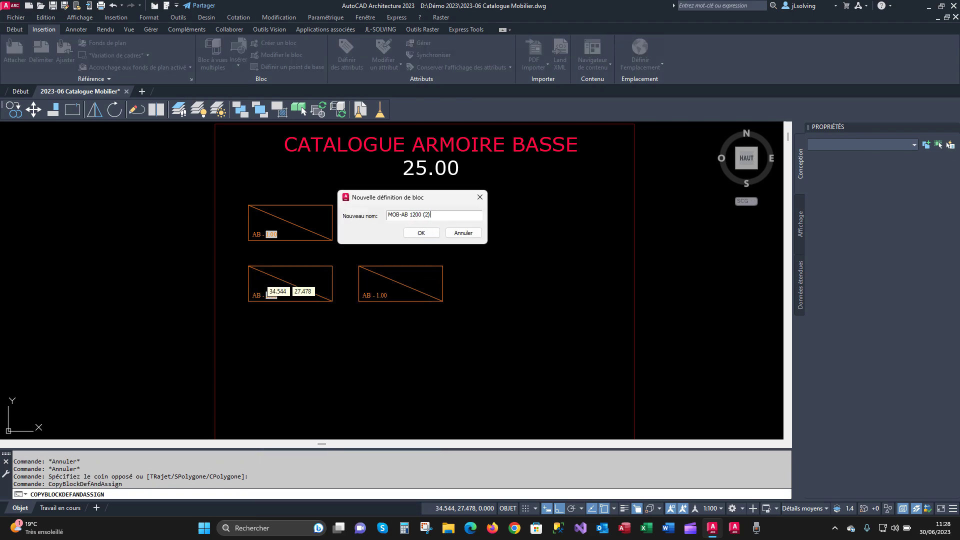
{"action": "left_click", "coordinate": [425, 234]}
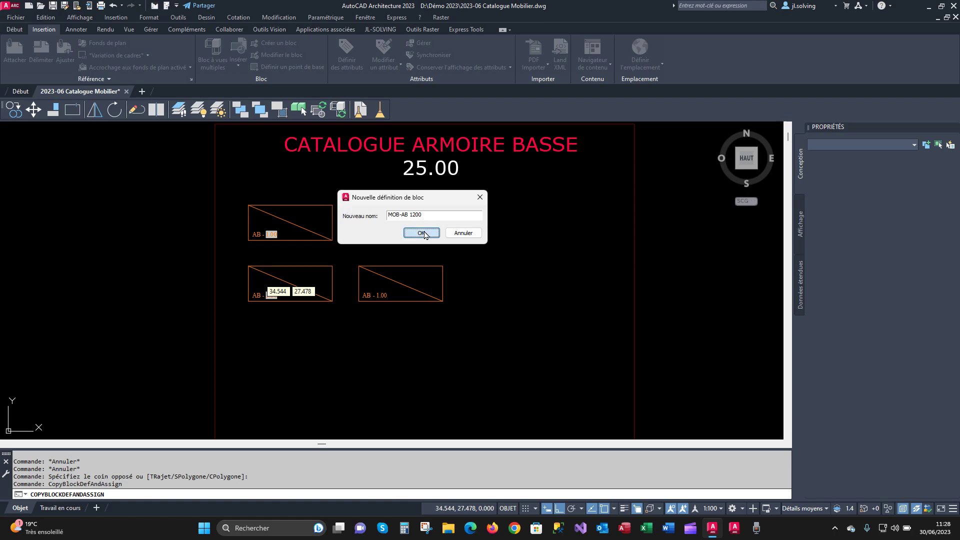
Open the lower MOB-AB 1200 cabinet block in the Block Editor.
{"action": "left_click", "coordinate": [311, 332]}
{"action": "left_click", "coordinate": [289, 283]}
{"action": "right_click", "coordinate": [289, 283]}
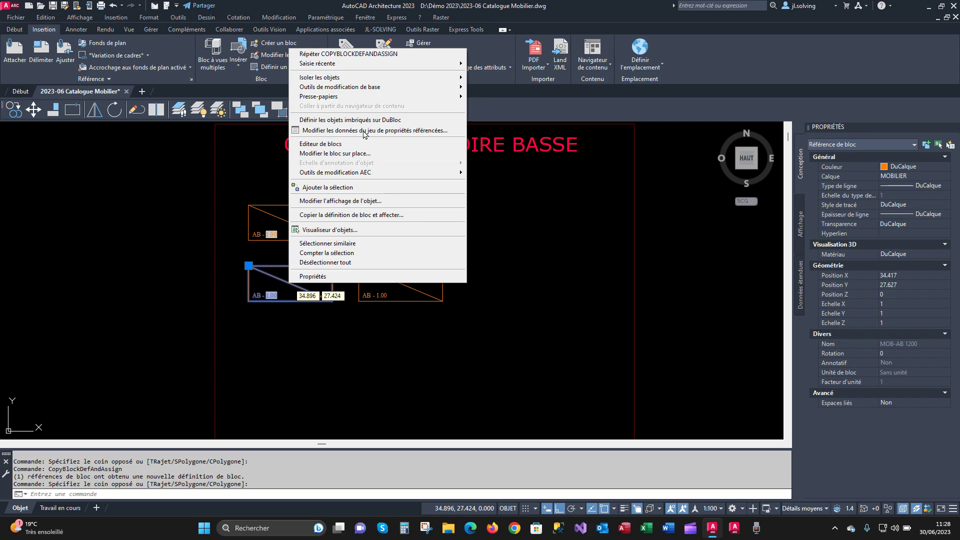
{"action": "left_click", "coordinate": [351, 144]}
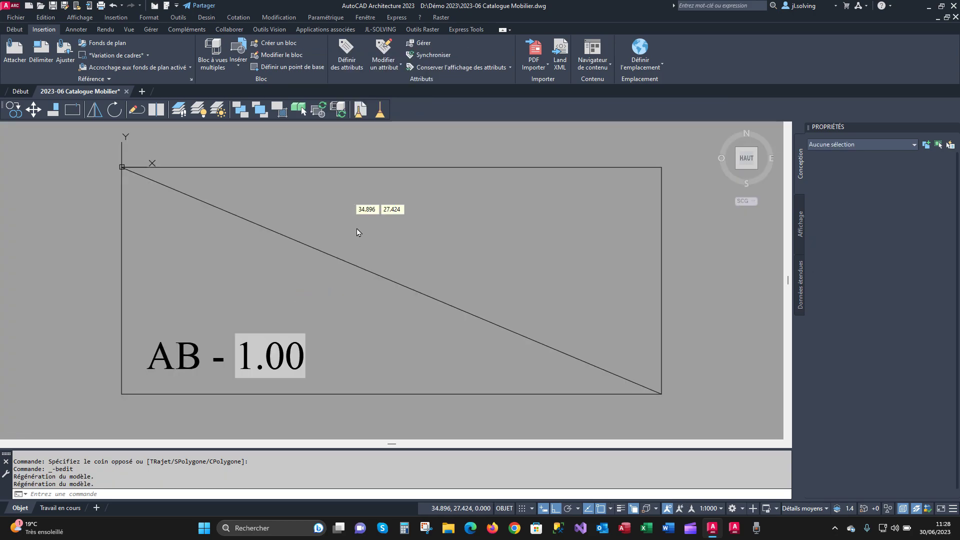
{"action": "scroll", "coordinate": [370, 227], "scroll_direction": "down", "scroll_amount": 1}
{"action": "middle_click_drag", "start_coordinate": [445, 229], "coordinate": [394, 240]}
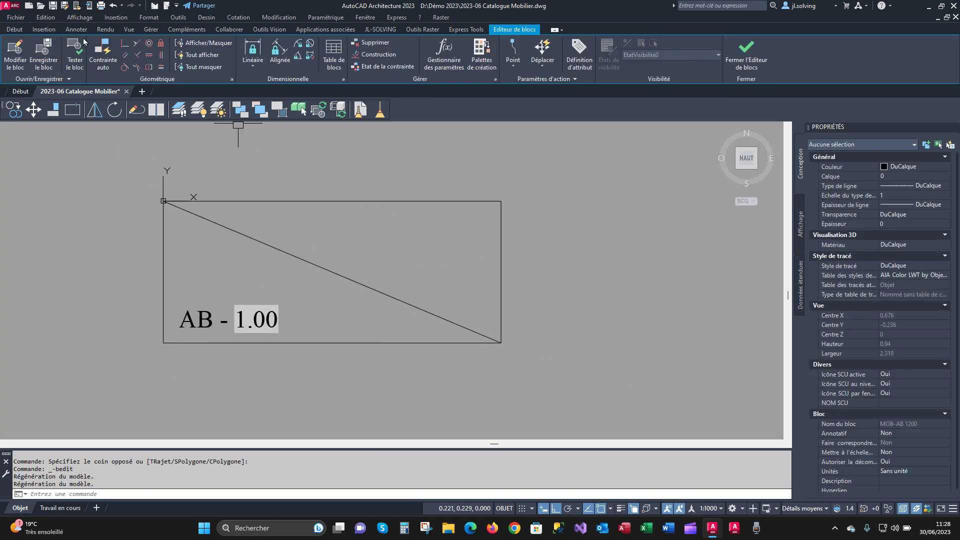
Stretch the cabinet's right edge and diagonal end 0.2 to the right, and close the Block Editor saving the changes.
{"action": "left_click", "coordinate": [14, 29]}
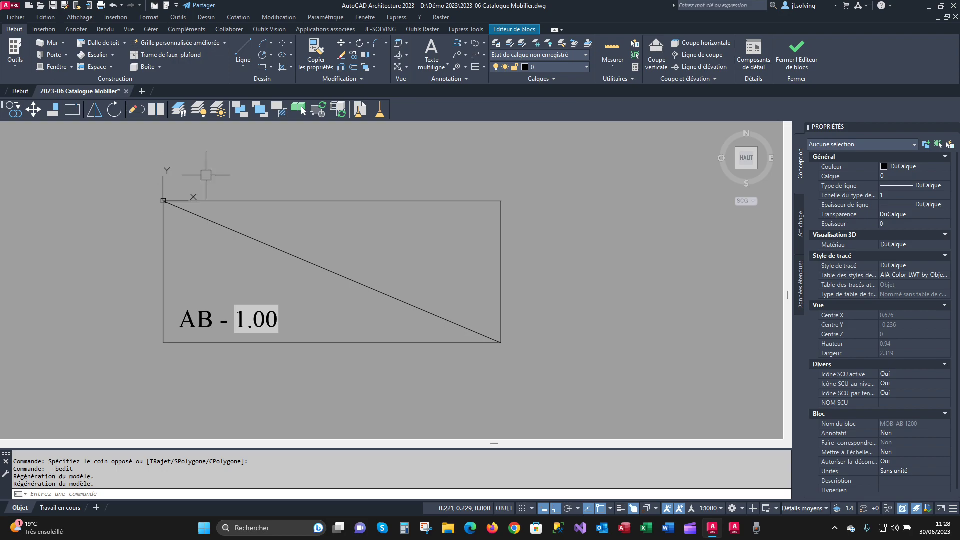
{"action": "left_click", "coordinate": [337, 80]}
{"action": "left_click", "coordinate": [326, 92]}
{"action": "left_click", "coordinate": [568, 393]}
{"action": "left_click", "coordinate": [465, 164]}
{"action": "key", "text": "Return"}
{"action": "left_click", "coordinate": [498, 172]}
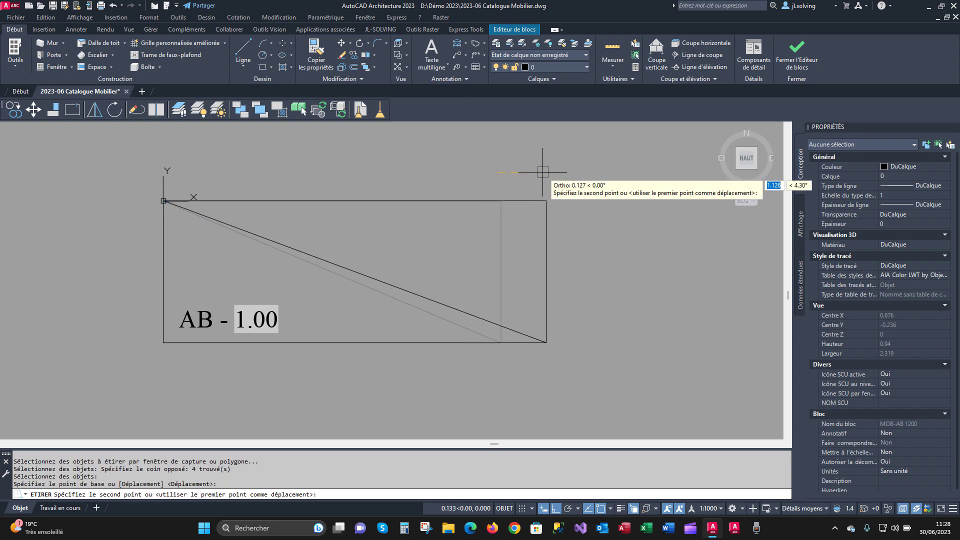
{"action": "type", "text": ".2"}
{"action": "key", "text": "Return"}
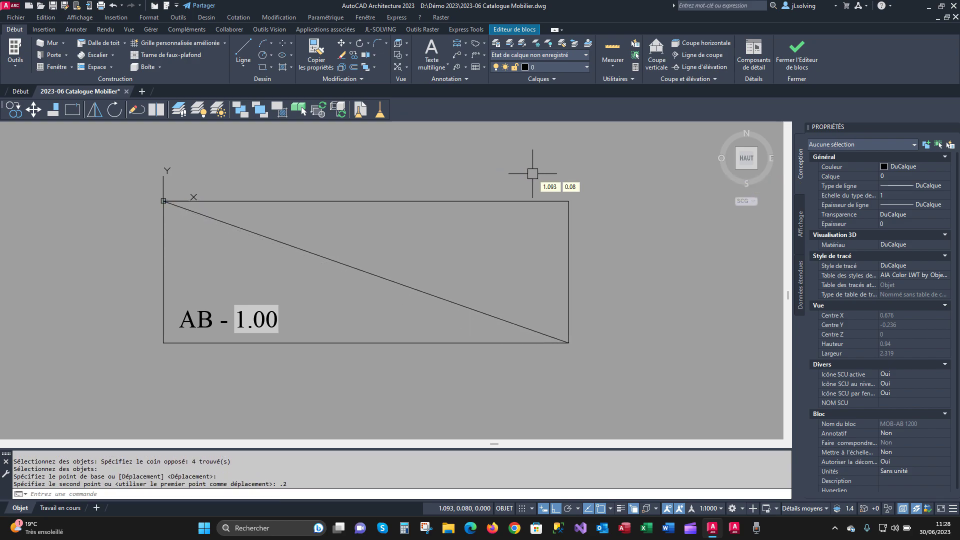
{"action": "left_click", "coordinate": [797, 54]}
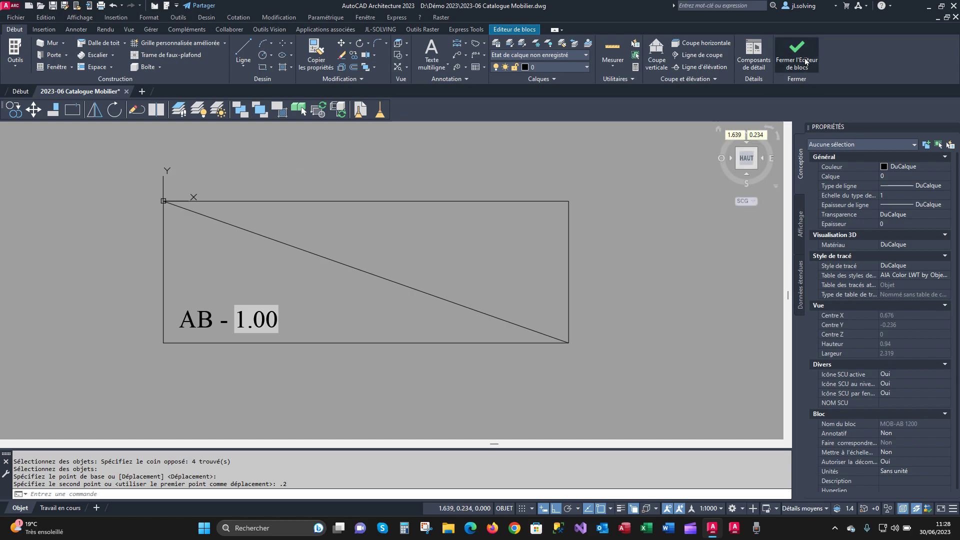
{"action": "left_click", "coordinate": [448, 243]}
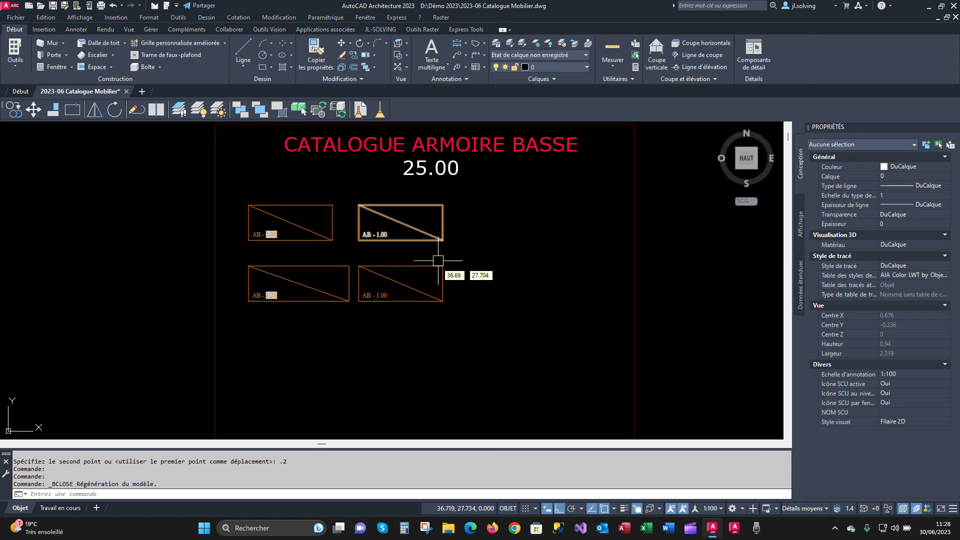
Copy and assign a new multi-view block definition for the lower multi-view block, naming it MOB-AB 1200.
{"action": "scroll", "coordinate": [308, 312], "scroll_direction": "up", "scroll_amount": 4}
{"action": "scroll", "coordinate": [274, 294], "scroll_direction": "down", "scroll_amount": 4}
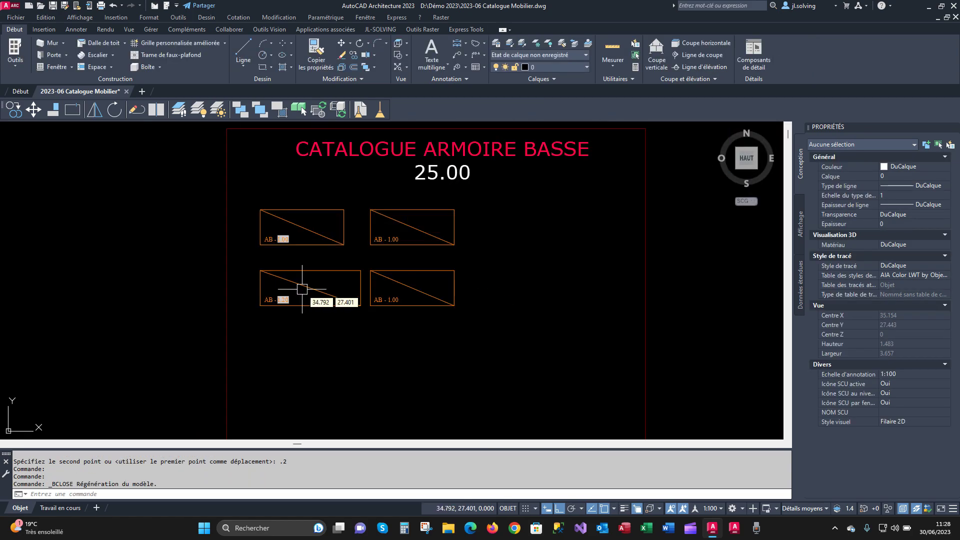
{"action": "scroll", "coordinate": [389, 275], "scroll_direction": "up", "scroll_amount": 2}
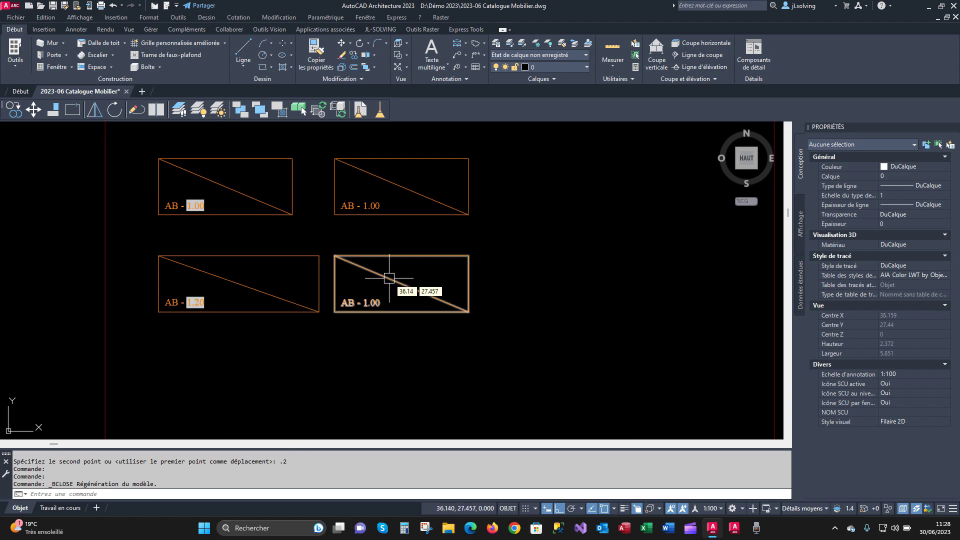
{"action": "left_click", "coordinate": [389, 277]}
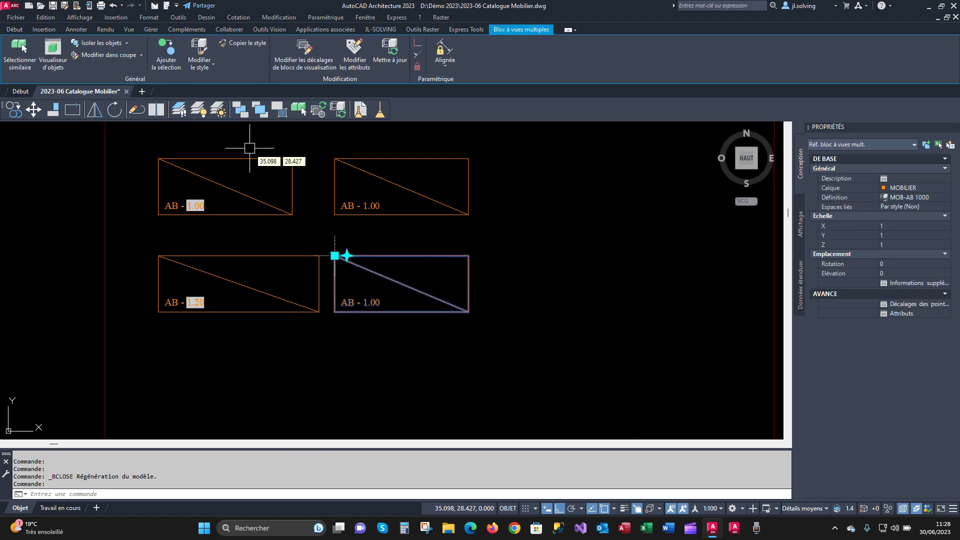
{"action": "right_click", "coordinate": [459, 269]}
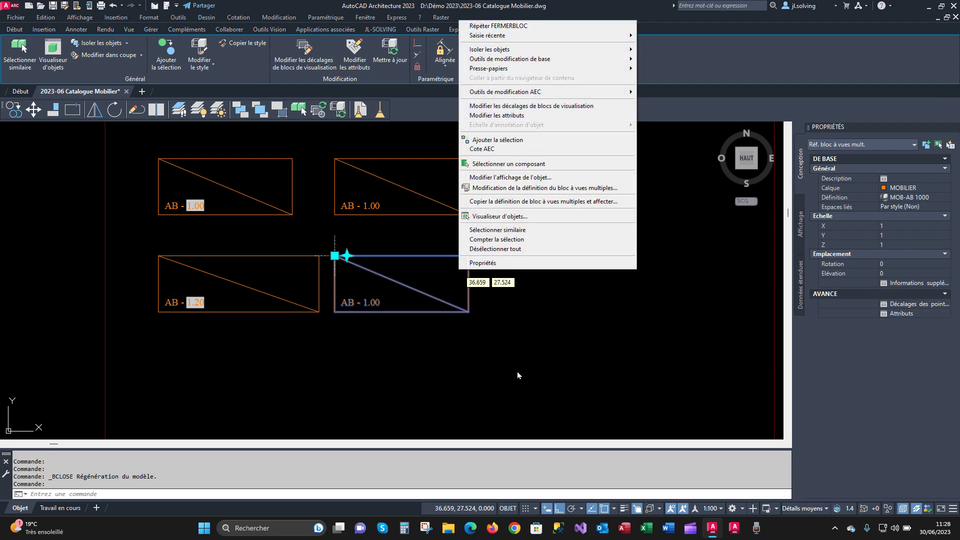
{"action": "left_click", "coordinate": [521, 202]}
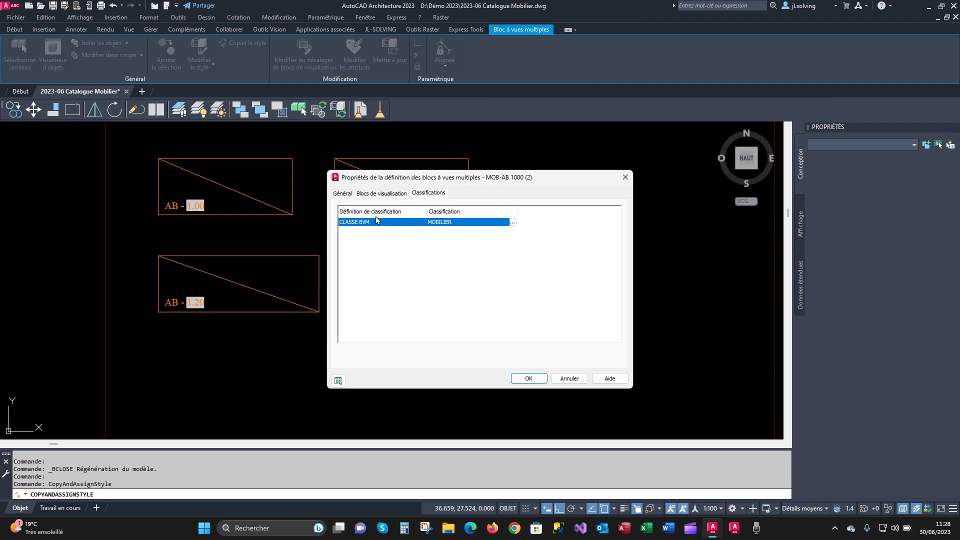
{"action": "left_click", "coordinate": [343, 194]}
{"action": "left_click", "coordinate": [364, 220]}
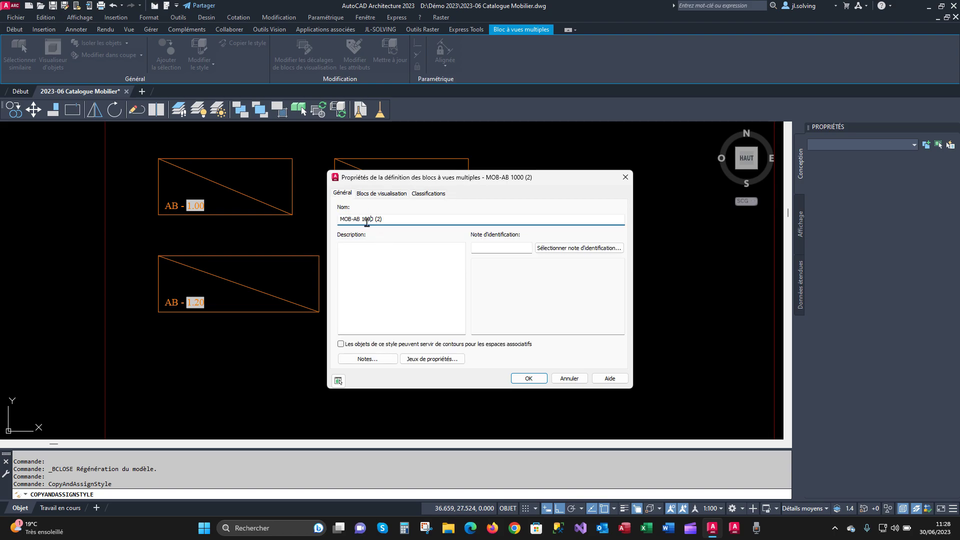
{"action": "key", "text": "Delete"}
{"action": "type", "text": "2"}
Replace view block MOB-AB 1000 with MOB-AB 1200 for the Général display representation of the copied definition.
{"action": "left_click", "coordinate": [382, 194]}
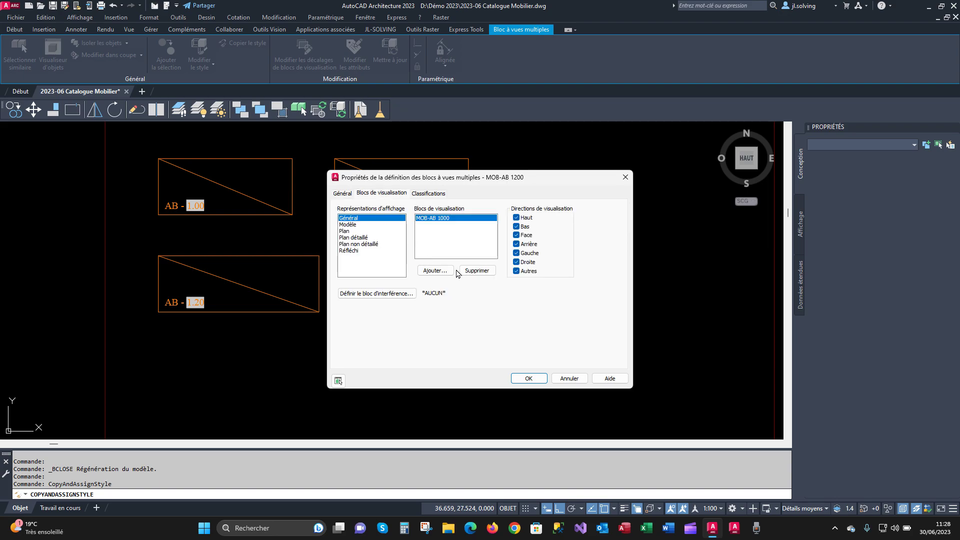
{"action": "left_click", "coordinate": [477, 270]}
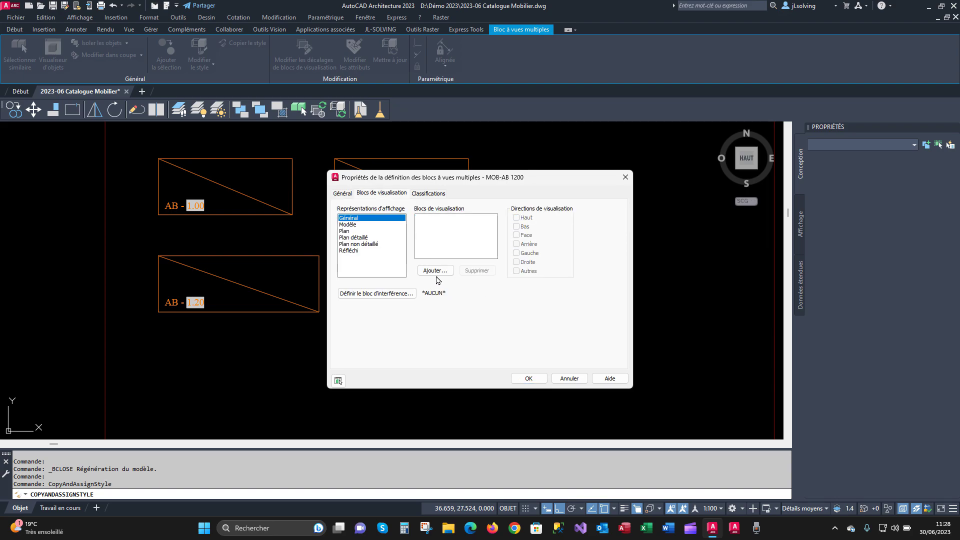
{"action": "left_click", "coordinate": [434, 271]}
{"action": "left_click", "coordinate": [430, 256]}
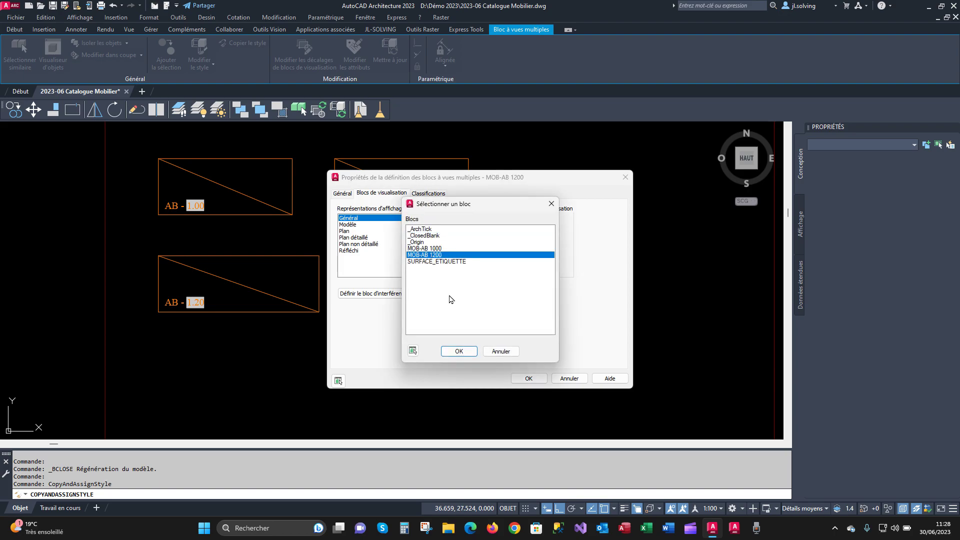
{"action": "left_click", "coordinate": [455, 352]}
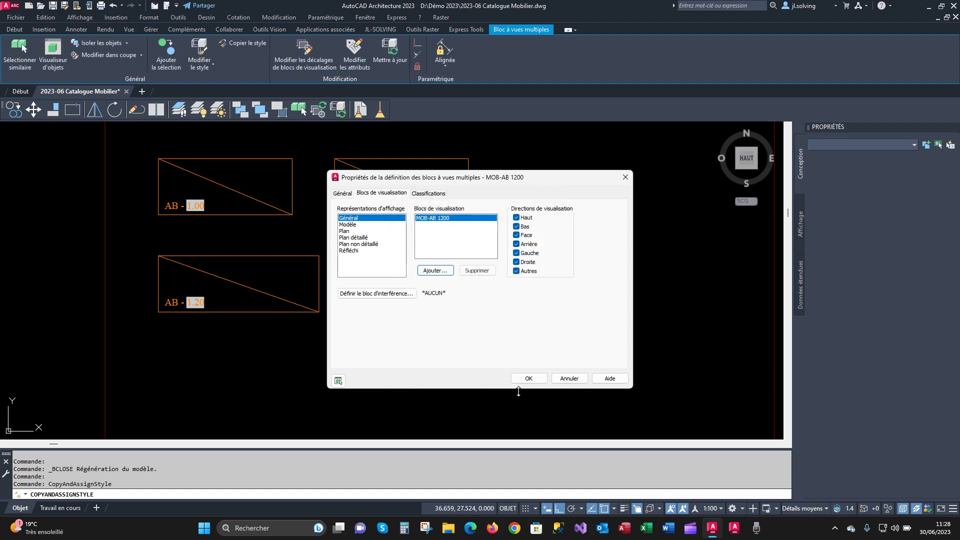
Confirm the MOB-AB 1200 multi-view block definition properties and deselect the block.
{"action": "left_click", "coordinate": [529, 378]}
{"action": "key", "text": "Escape"}
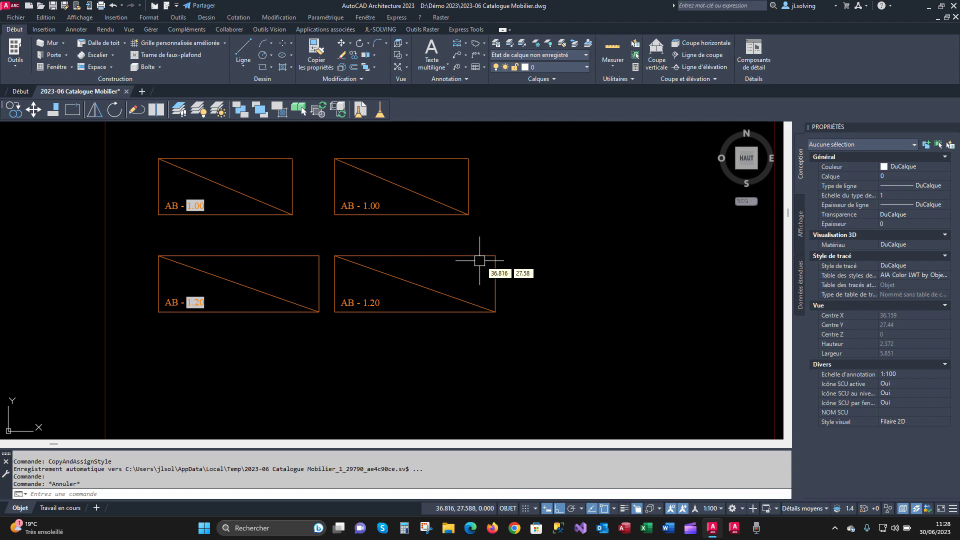
Examine the extended data and MOBILIER property set of the AB - 1.20 multi-view block.
{"action": "scroll", "coordinate": [519, 277], "scroll_direction": "down", "scroll_amount": 2}
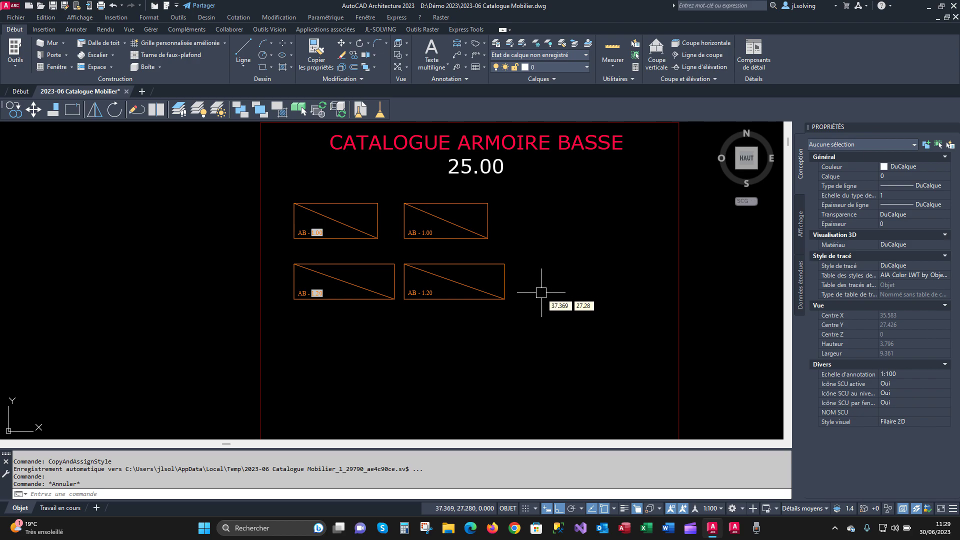
{"action": "middle_click_drag", "start_coordinate": [541, 293], "coordinate": [502, 291]}
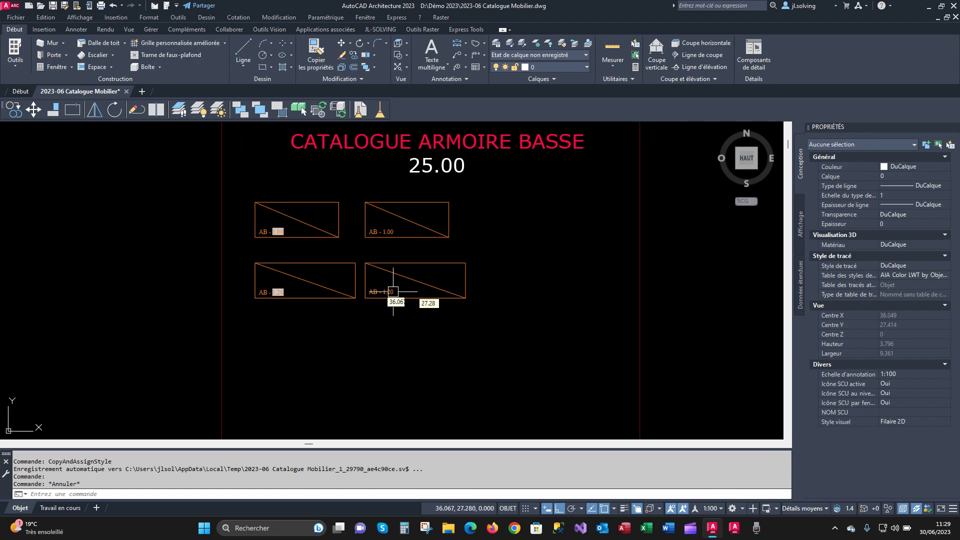
{"action": "left_click", "coordinate": [375, 272]}
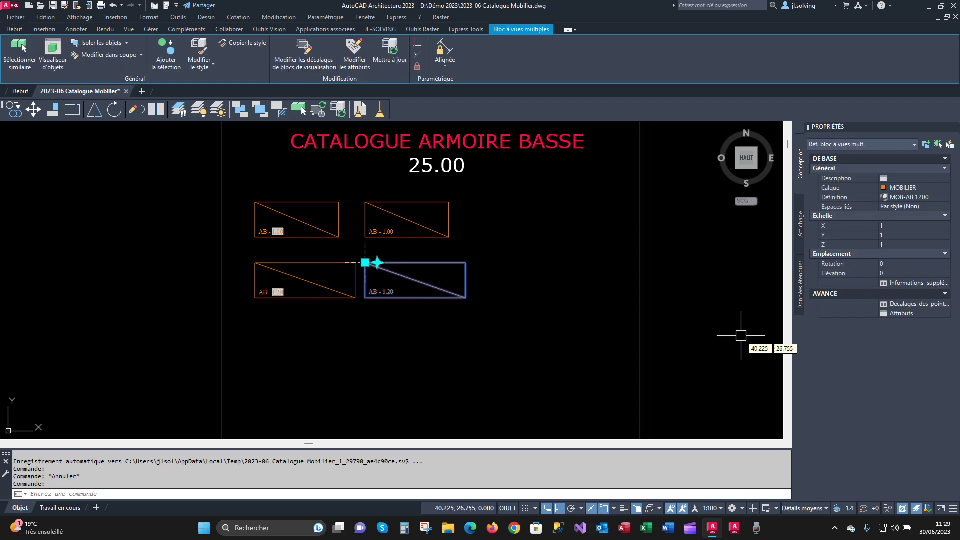
{"action": "left_click", "coordinate": [803, 282]}
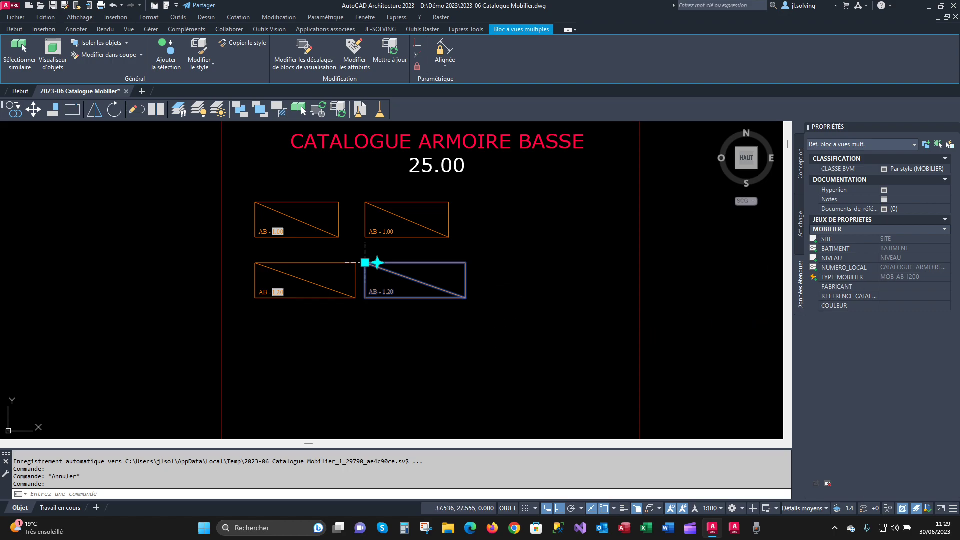
Move the AB - 1.20 multi-view block's location point outside the catalogue frame and back inside the cabinet, and deselect the block.
{"action": "middle_click_drag", "start_coordinate": [519, 268], "coordinate": [486, 267]}
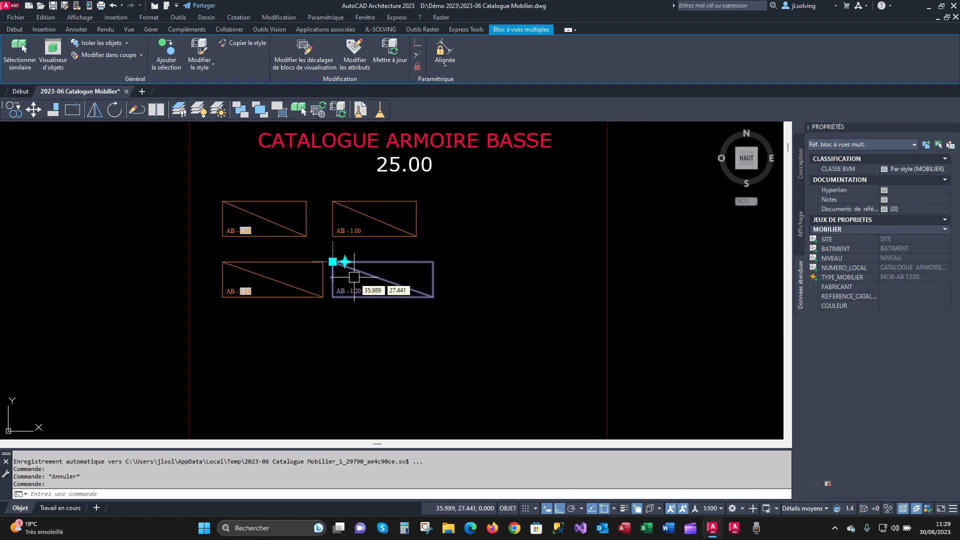
{"action": "left_click", "coordinate": [332, 262]}
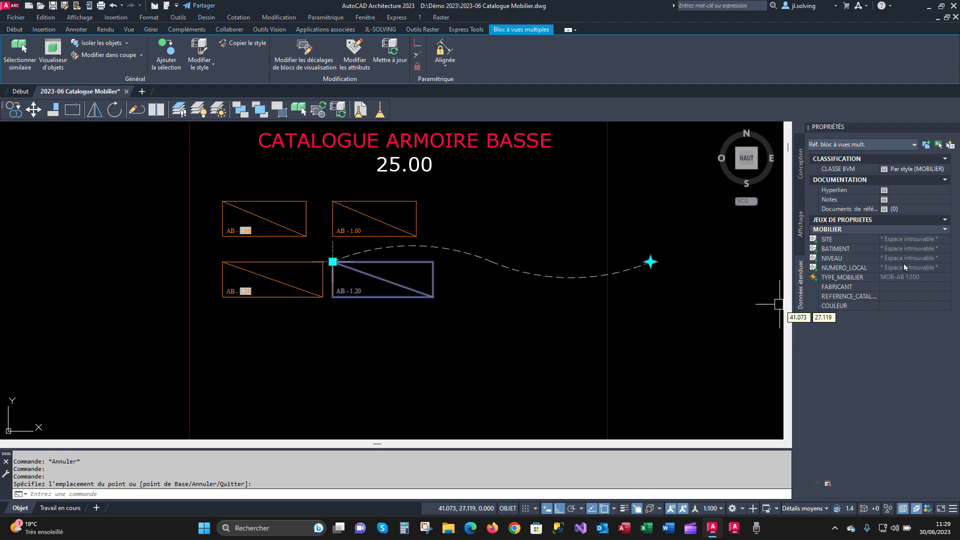
{"action": "left_click", "coordinate": [650, 262]}
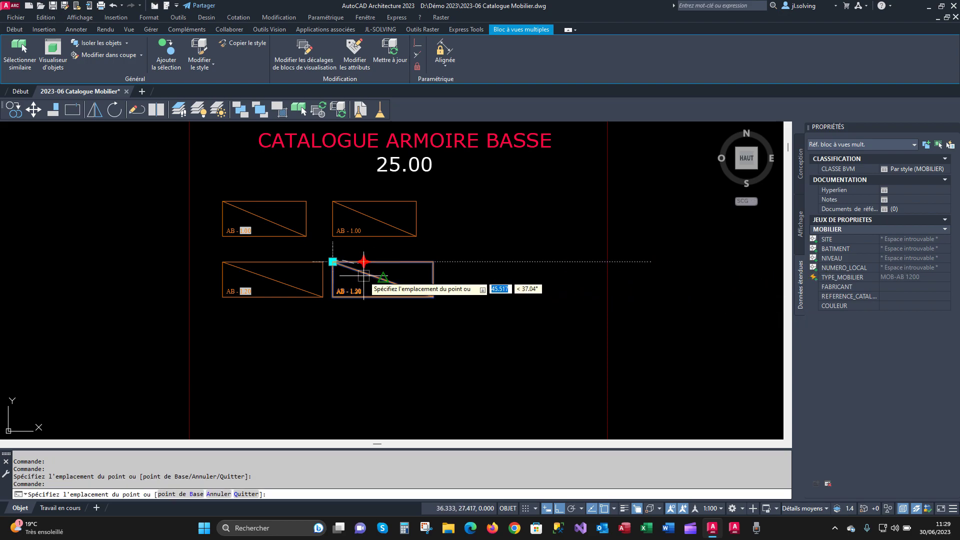
{"action": "left_click", "coordinate": [384, 271]}
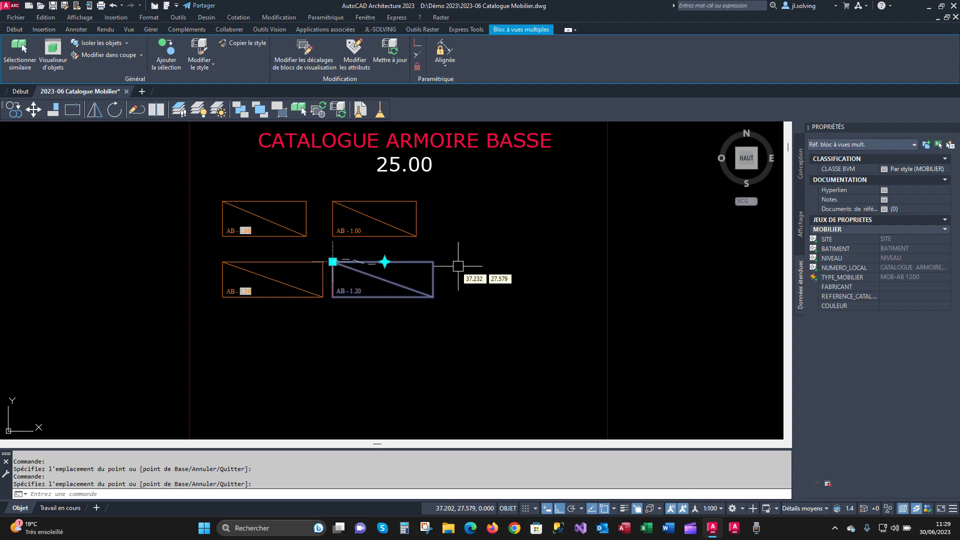
{"action": "key", "text": "Escape"}
Select the AB - 1.00 multi-view block to examine its MOBILIER property set.
{"action": "left_click", "coordinate": [395, 228]}
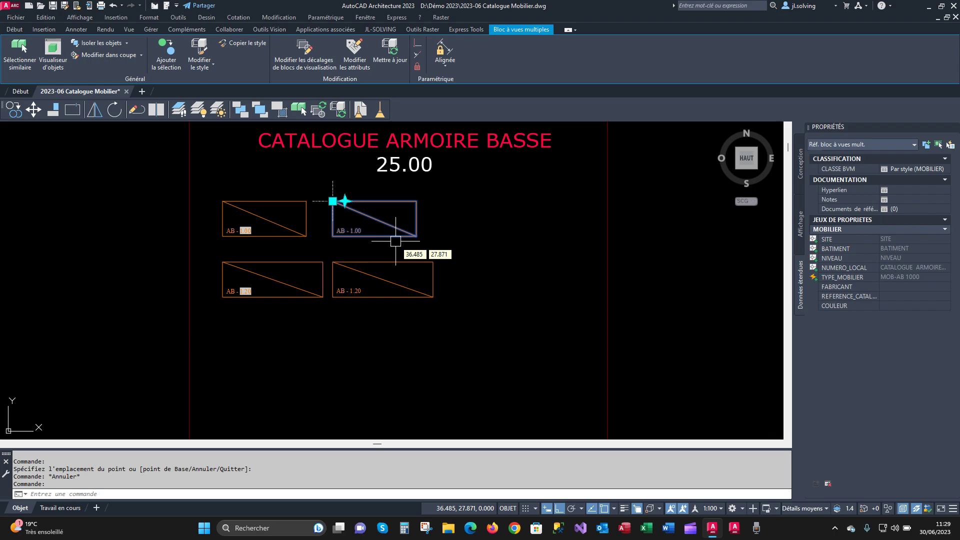